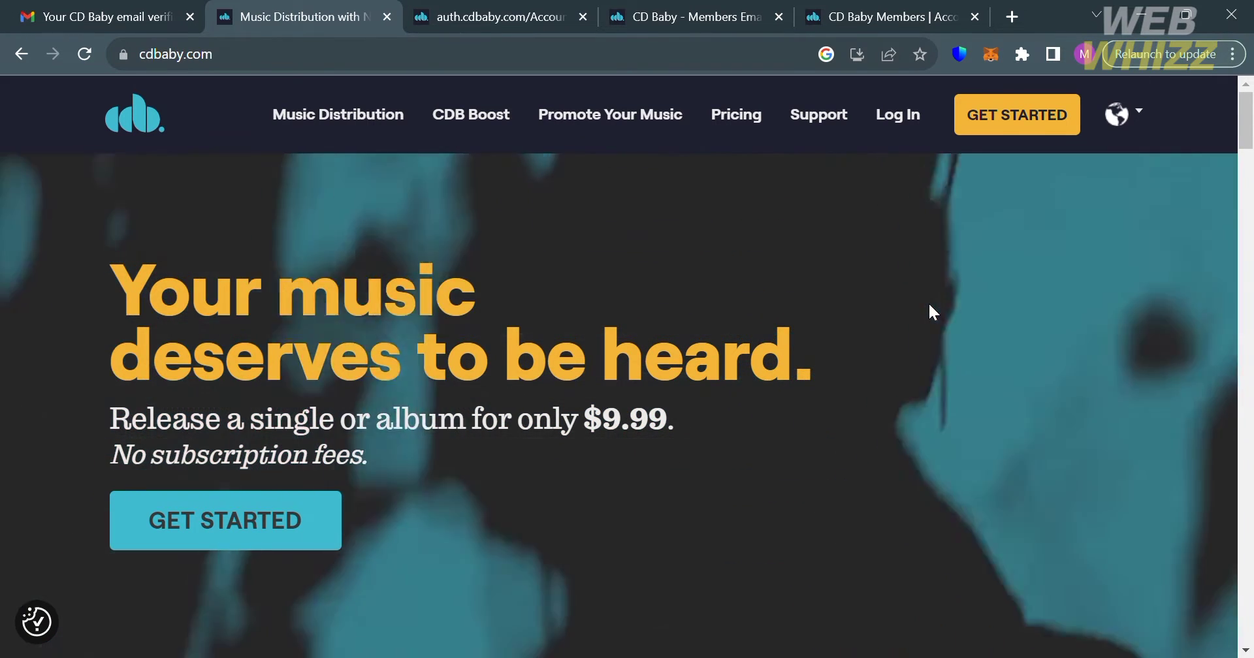
# Step: Look over the auth.cdbaby.com sign-up page, then bring up the 'Next Step - Verify your email address' page
pyautogui.scroll(-5, 929, 306)
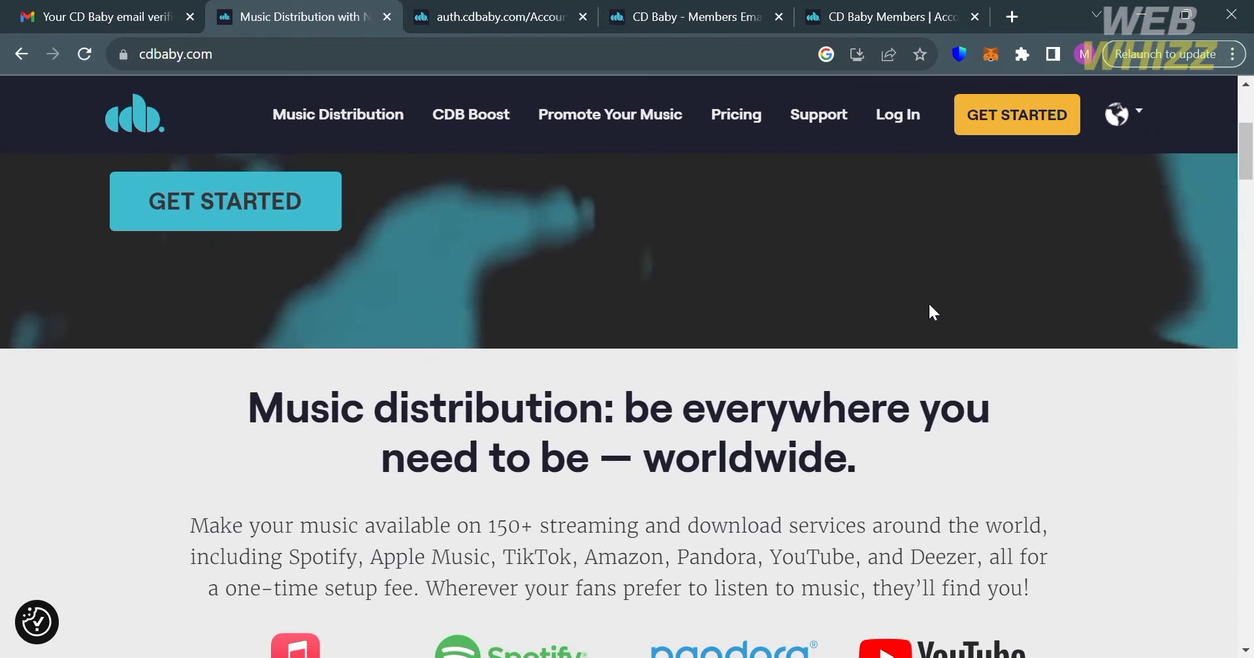
pyautogui.scroll(2, 930, 305)
pyautogui.scroll(3, 929, 306)
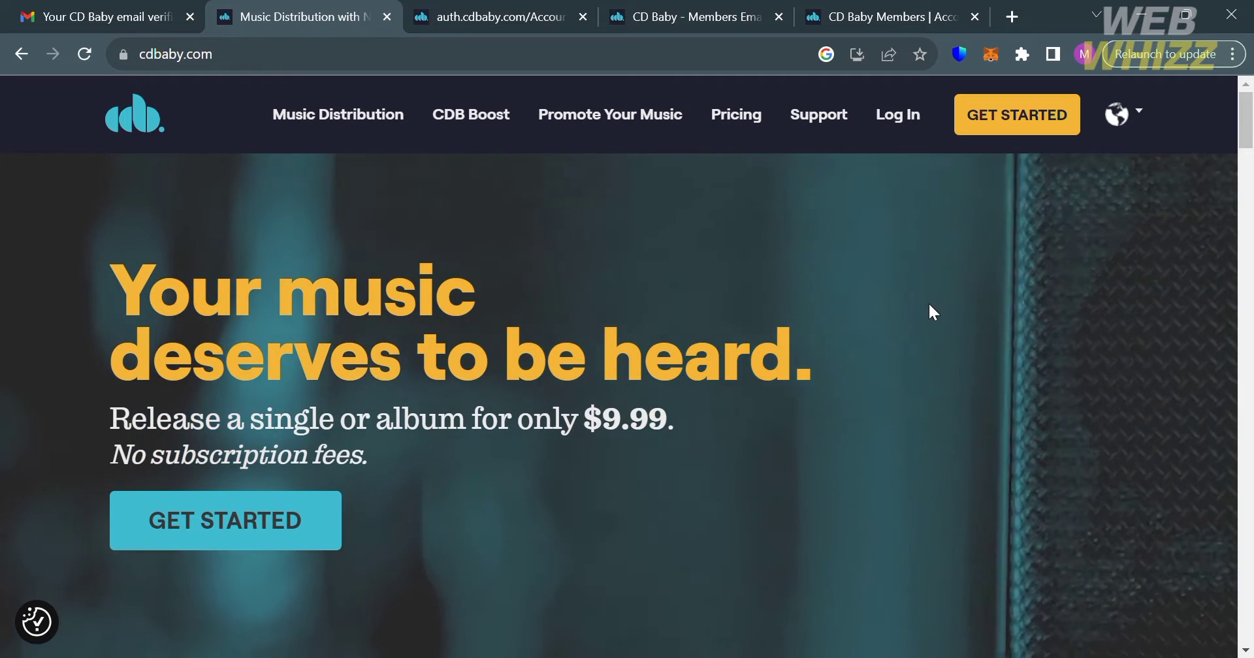
pyautogui.scroll(-1, 929, 306)
pyautogui.scroll(-3, 932, 312)
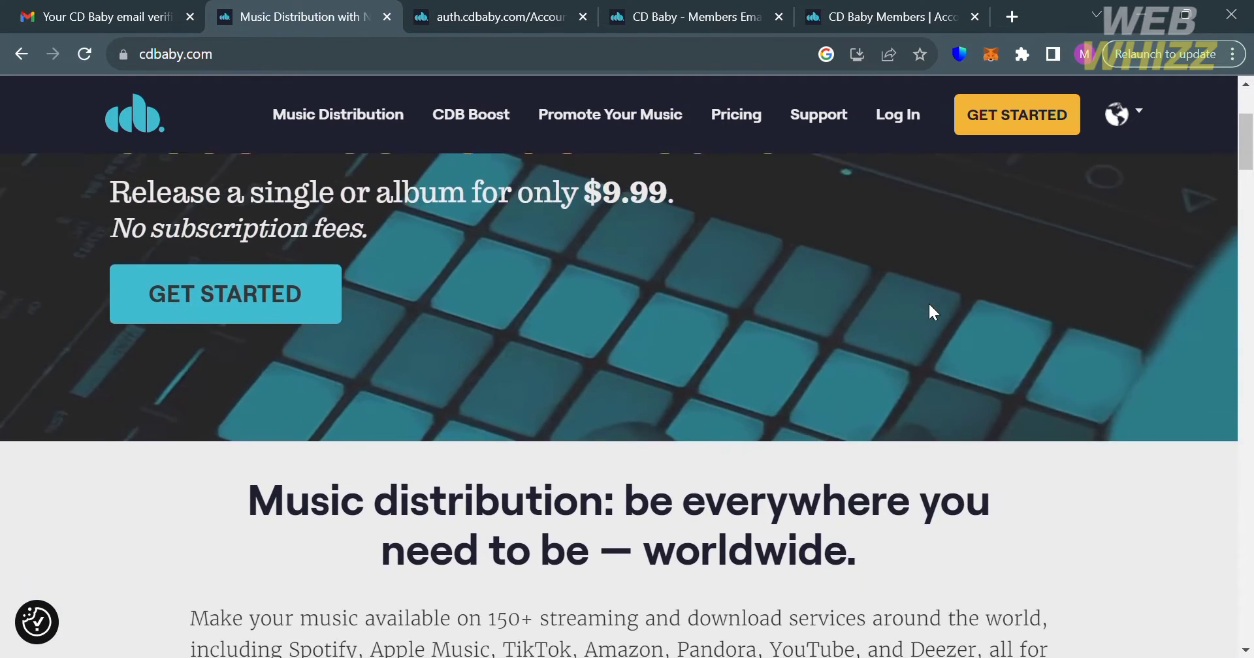
pyautogui.scroll(-4, 932, 312)
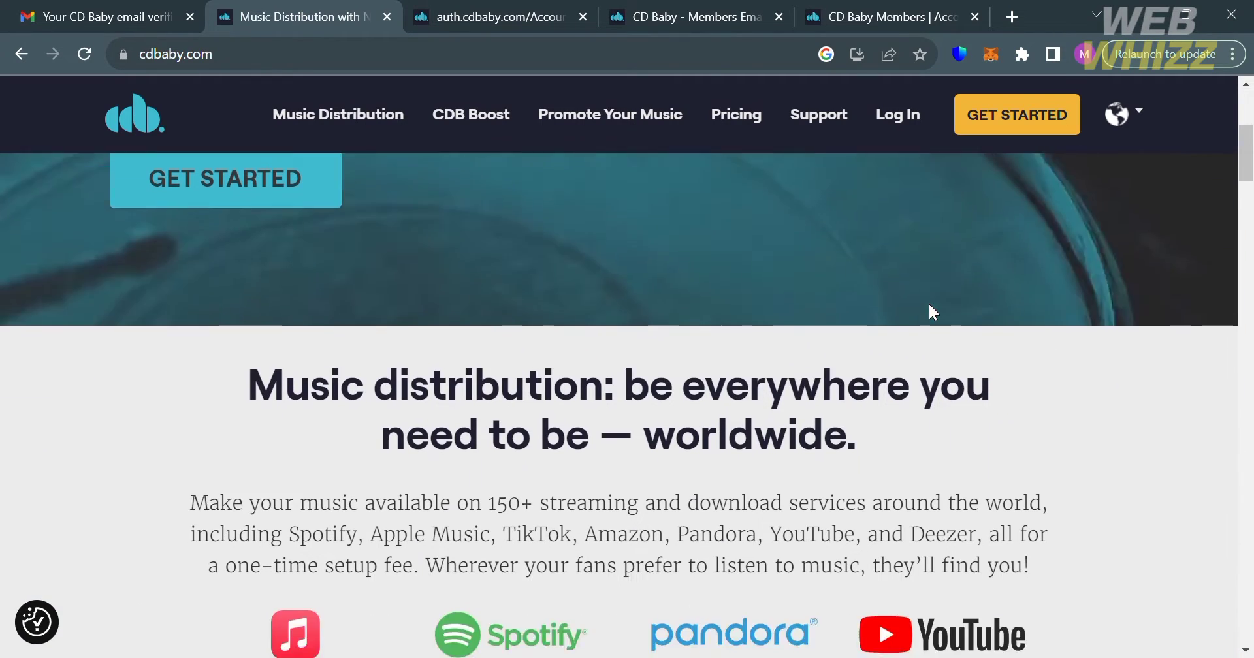
pyautogui.scroll(-6, 929, 305)
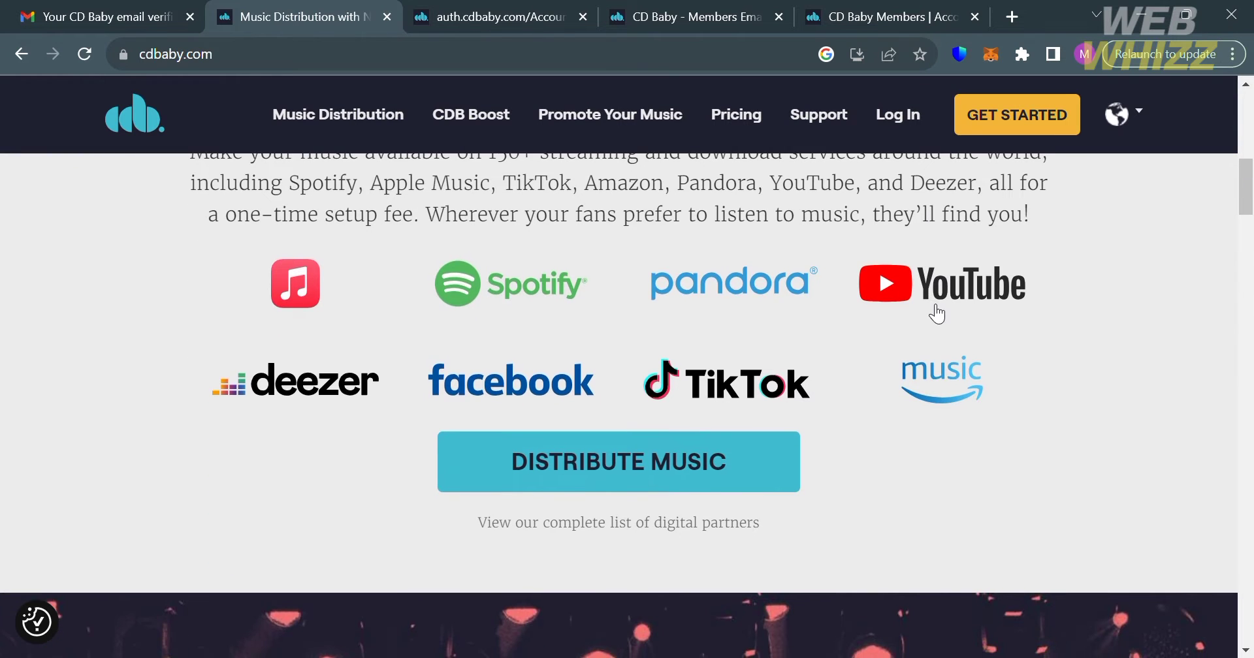
pyautogui.scroll(-10, 934, 307)
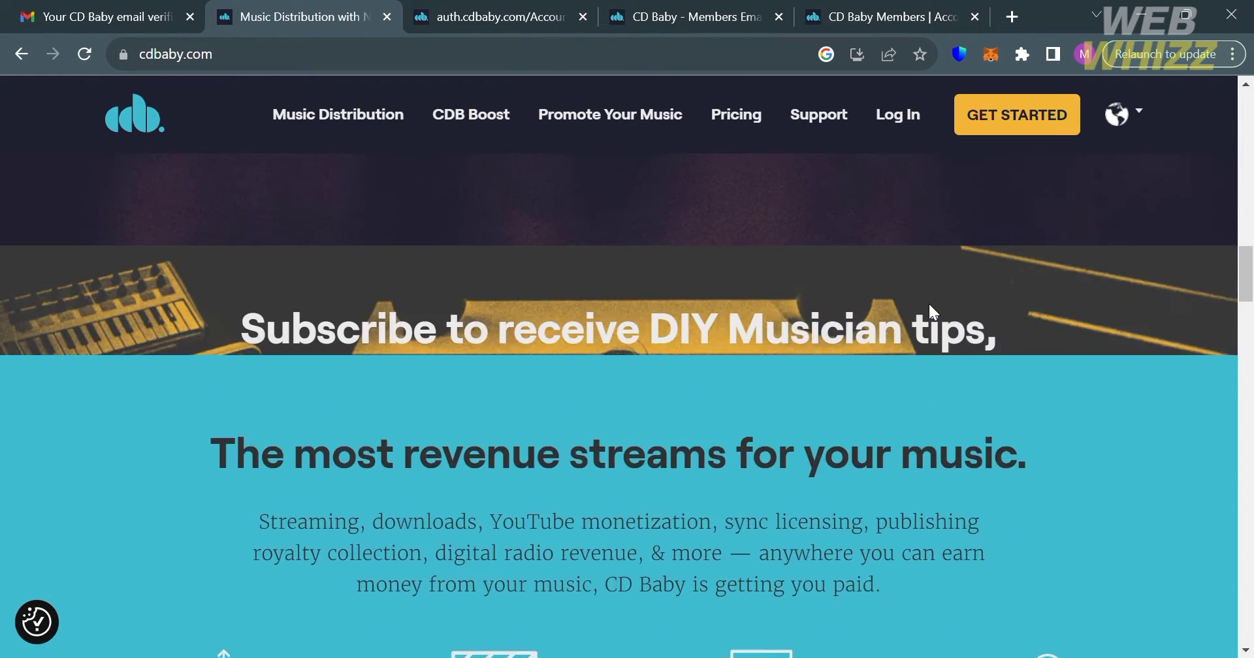
pyautogui.scroll(-10, 933, 312)
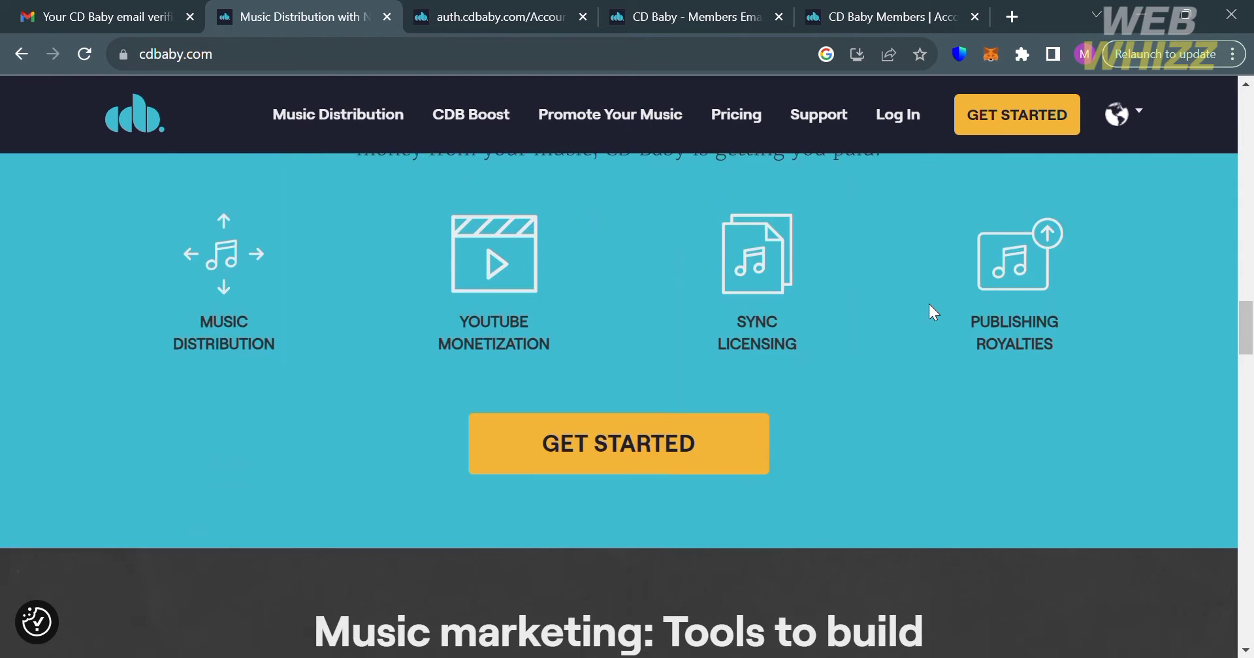
pyautogui.scroll(-12, 932, 313)
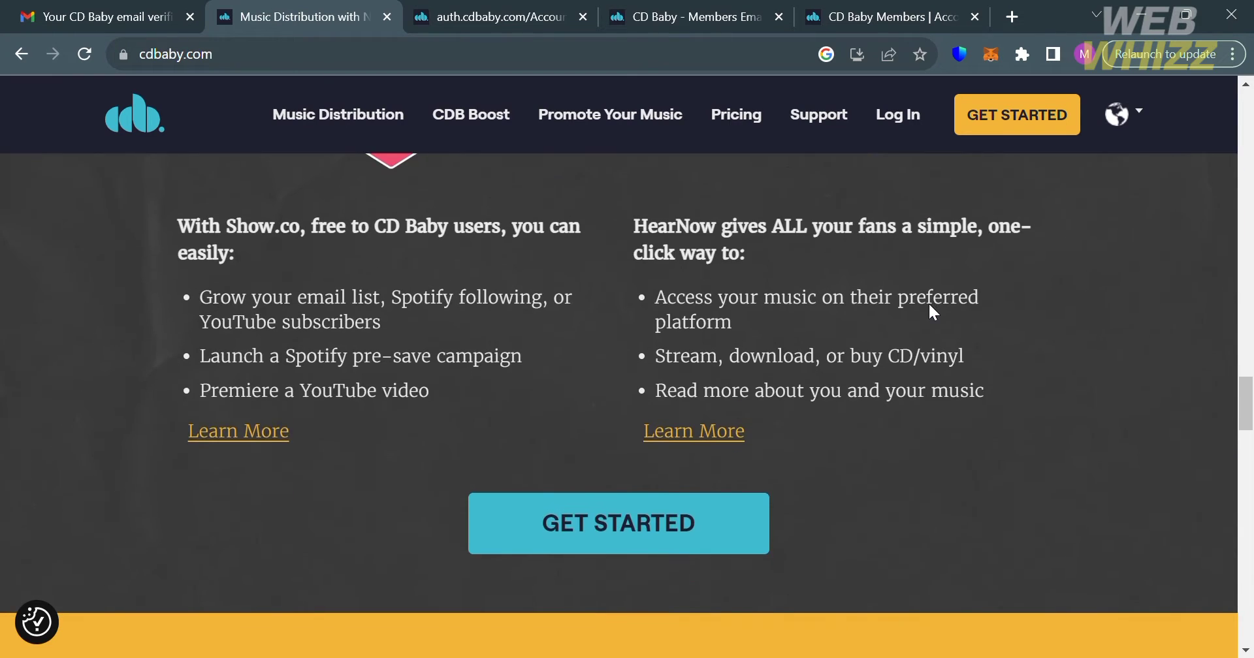
pyautogui.scroll(-10, 933, 312)
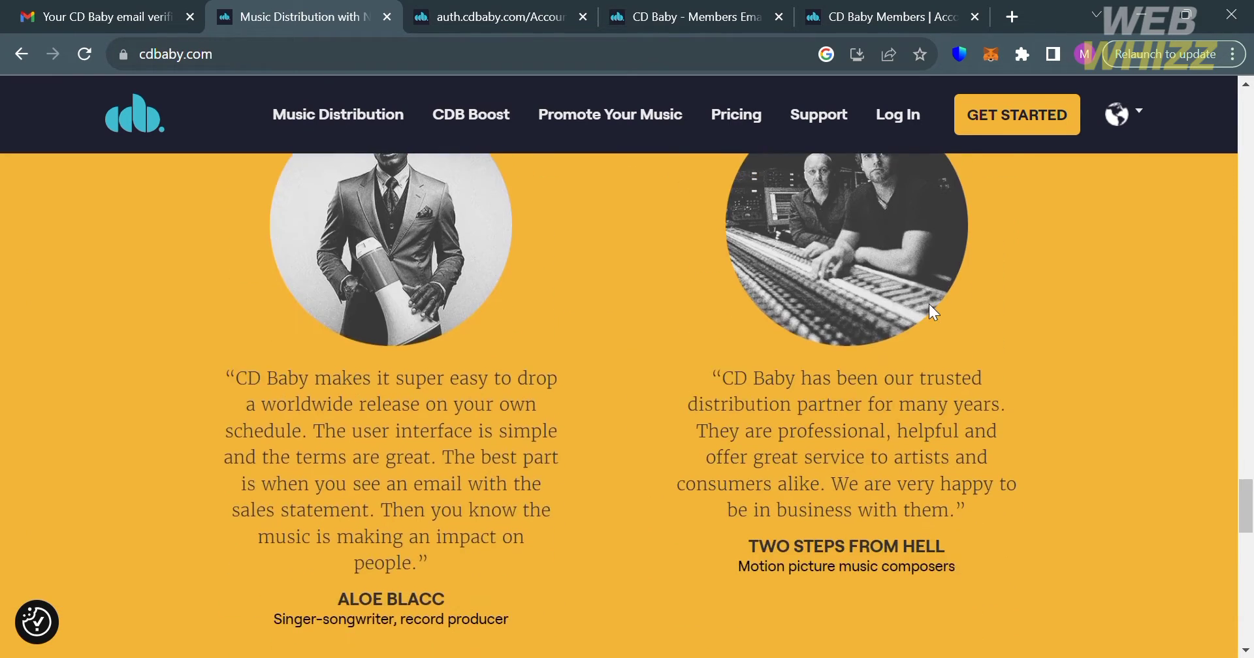
pyautogui.scroll(-12, 932, 309)
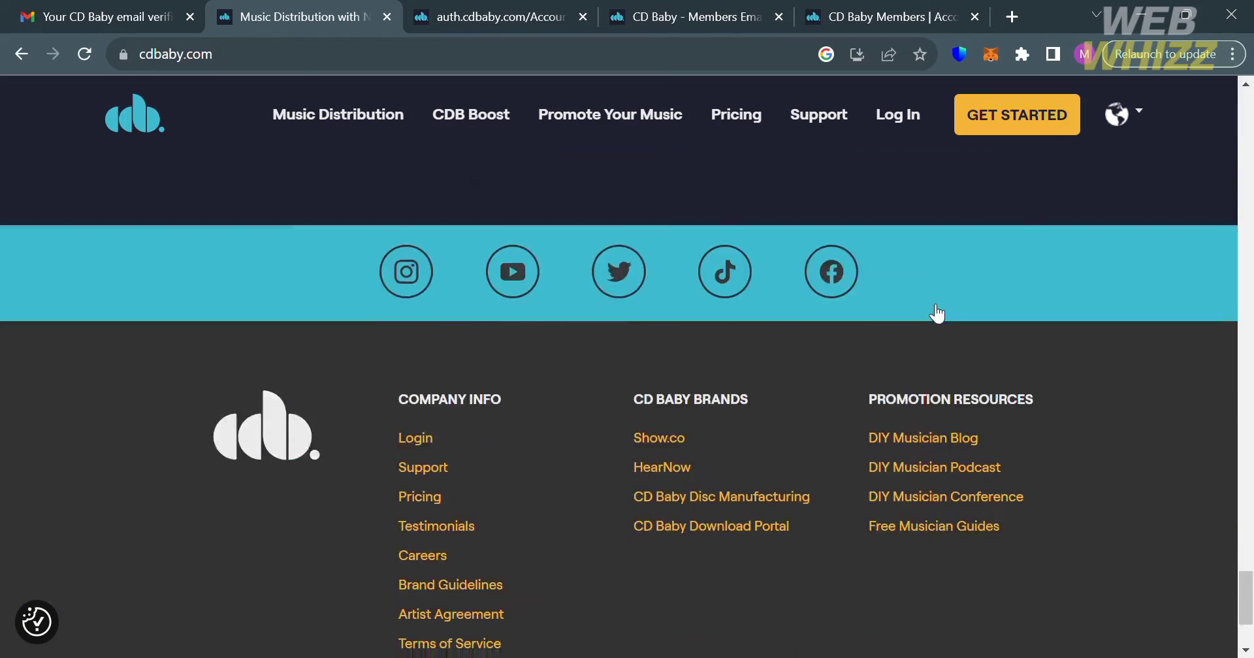
pyautogui.scroll(12, 935, 313)
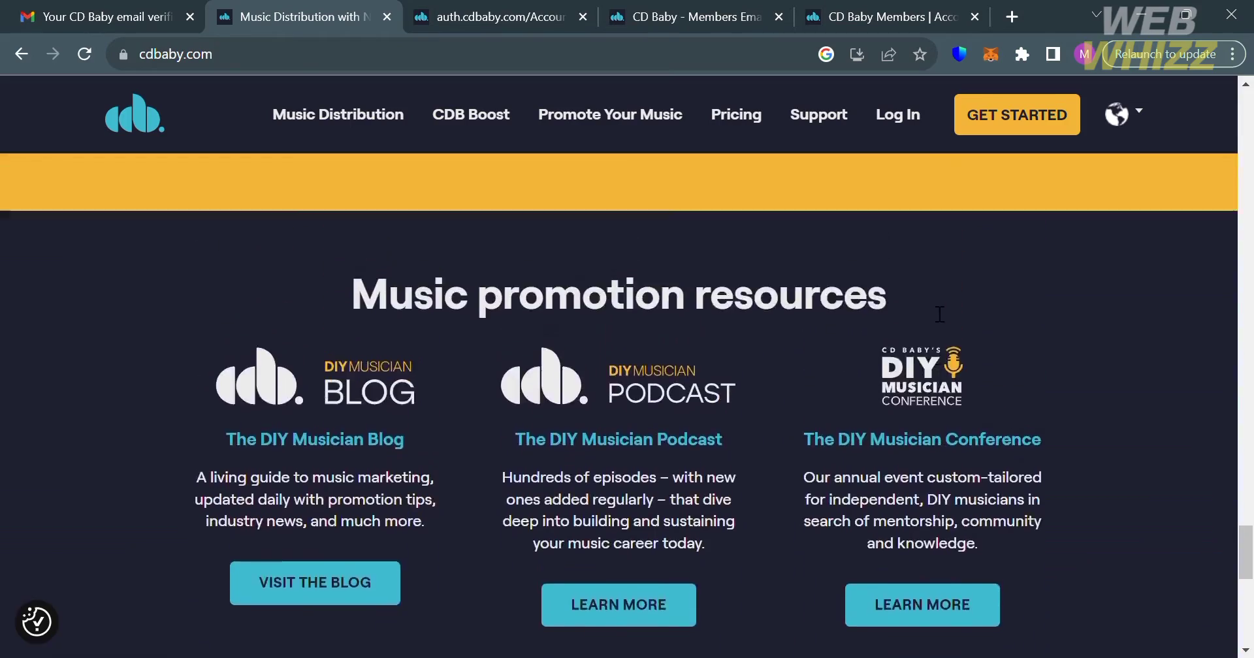
pyautogui.scroll(15, 936, 307)
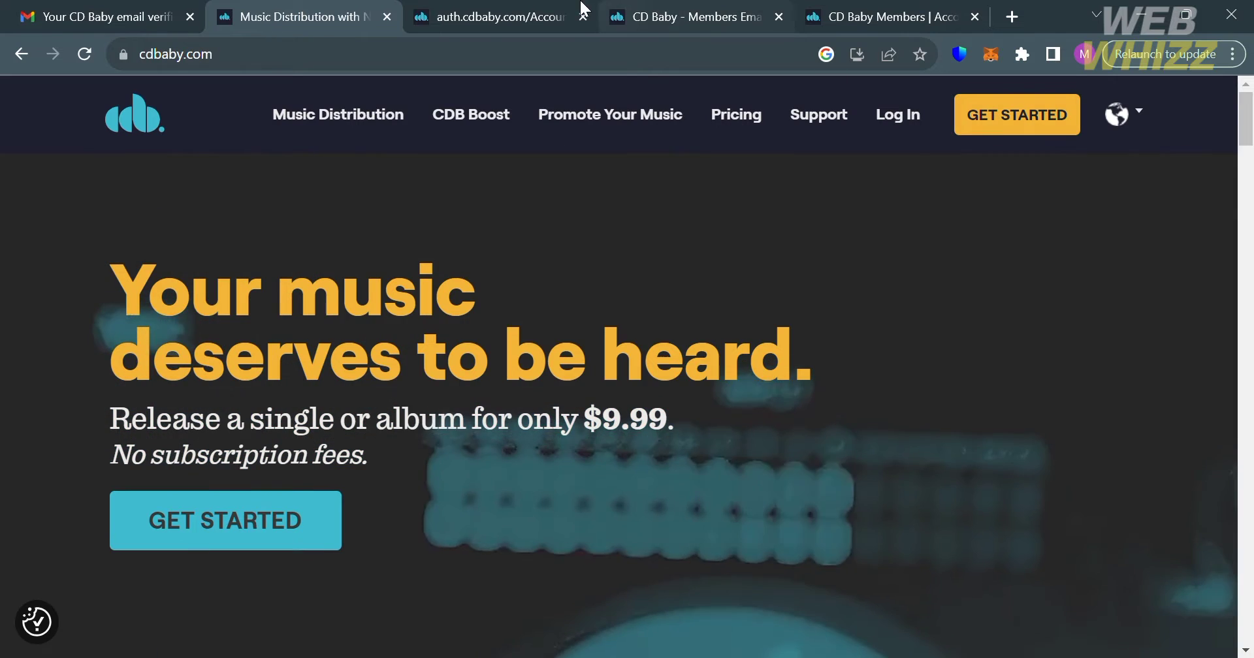
pyautogui.click(515, 8)
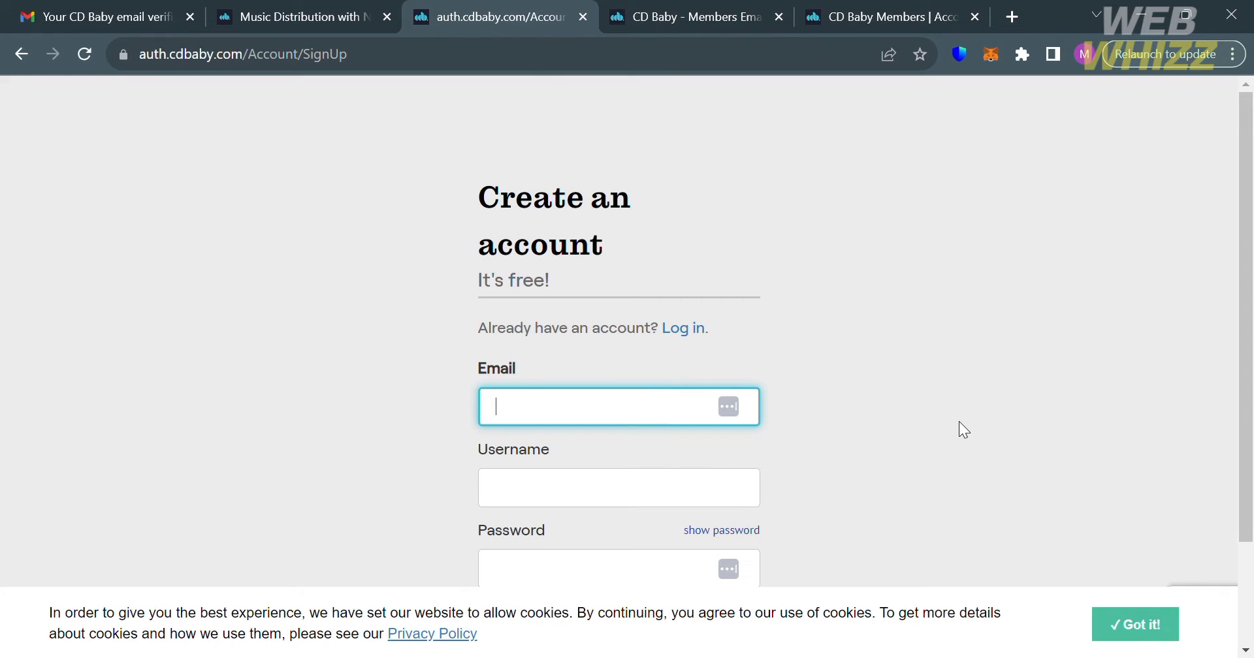
pyautogui.scroll(-1, 959, 421)
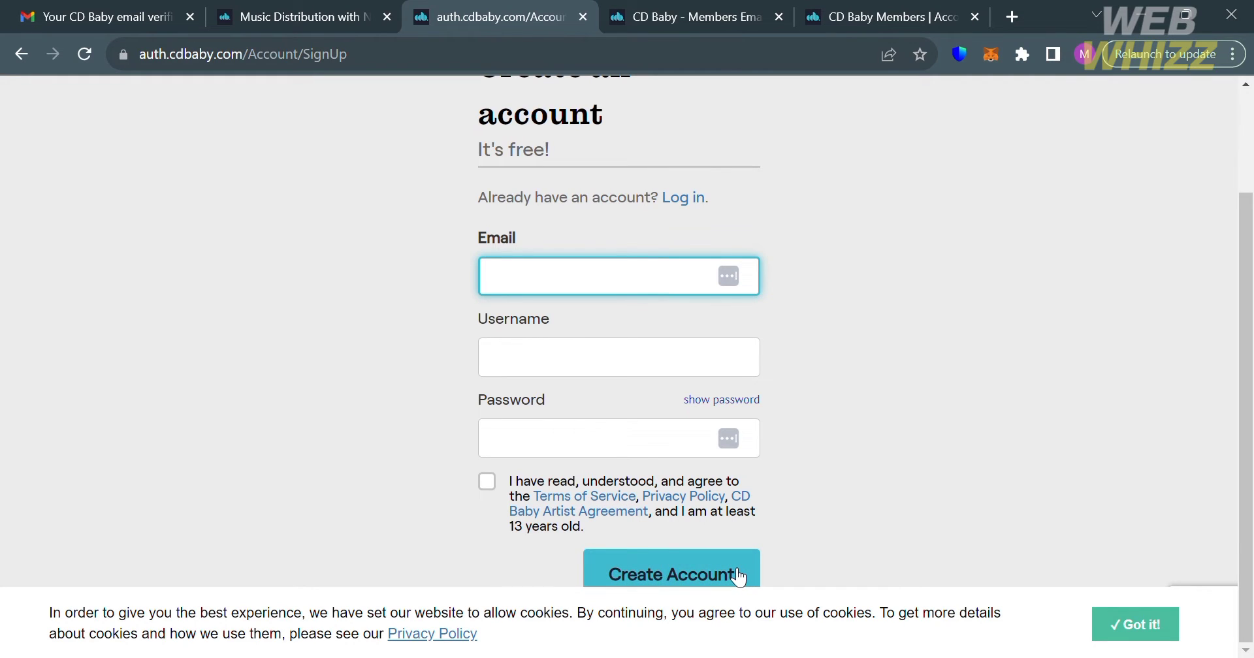
pyautogui.click(697, 8)
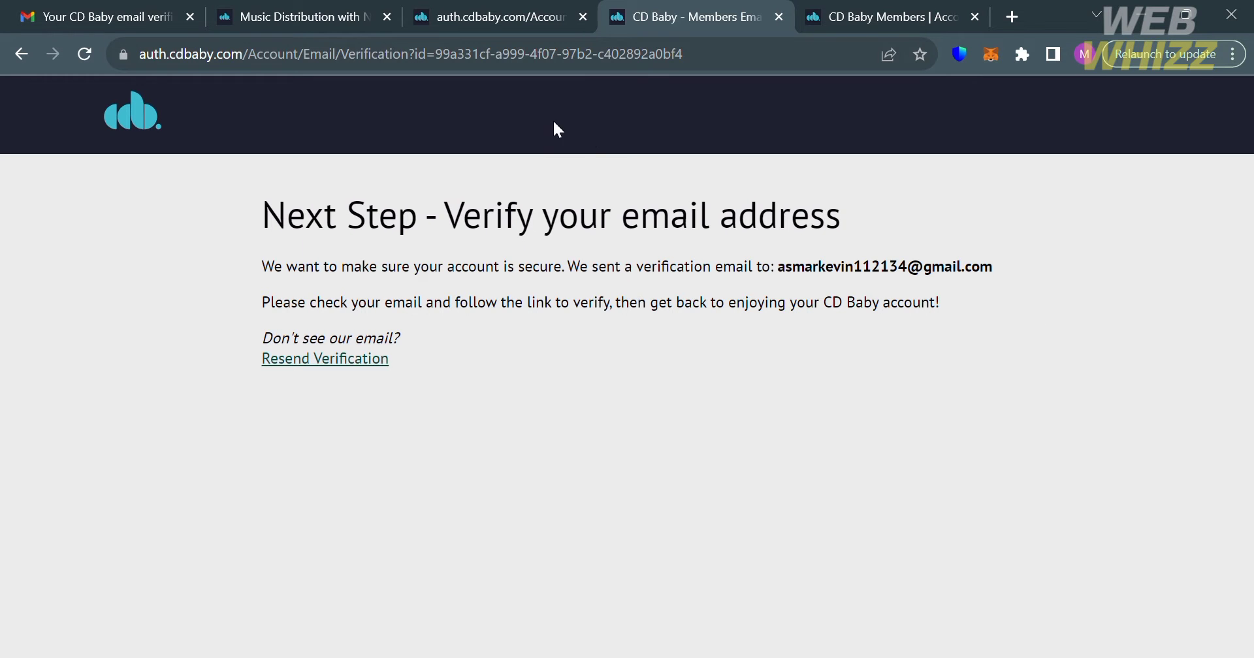
# Step: Read the 'Your CD Baby email verification' message in Gmail, then return to the CD Baby Members tab
pyautogui.click(79, 9)
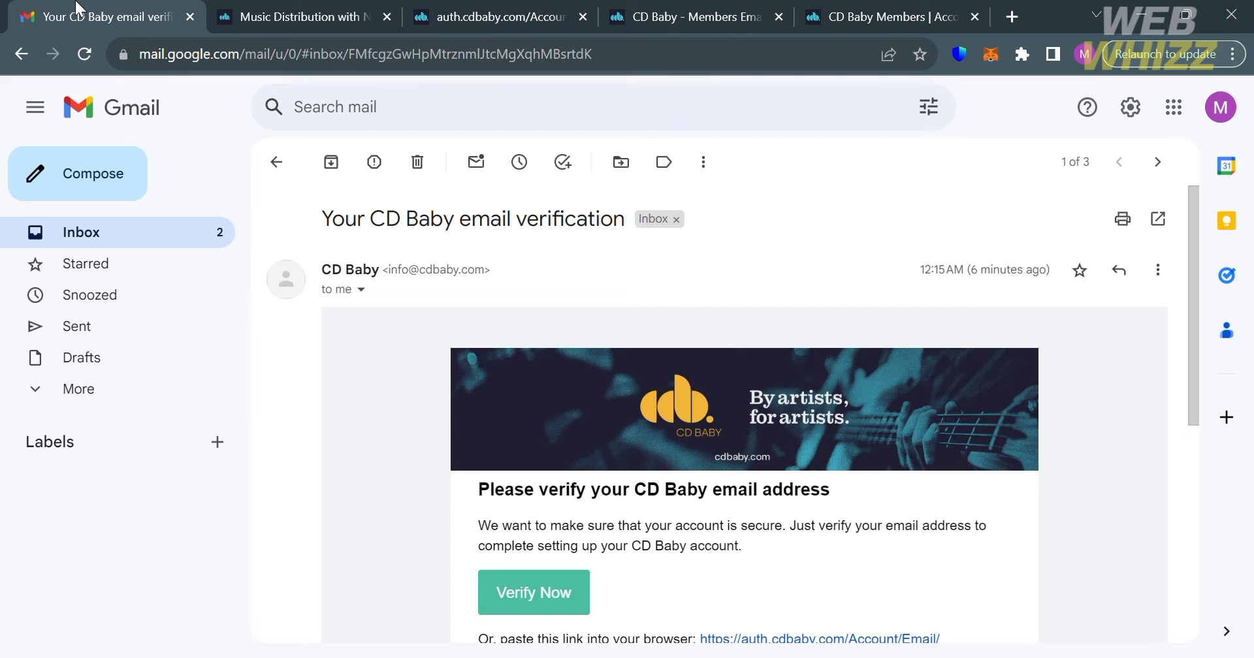
pyautogui.scroll(-3, 591, 437)
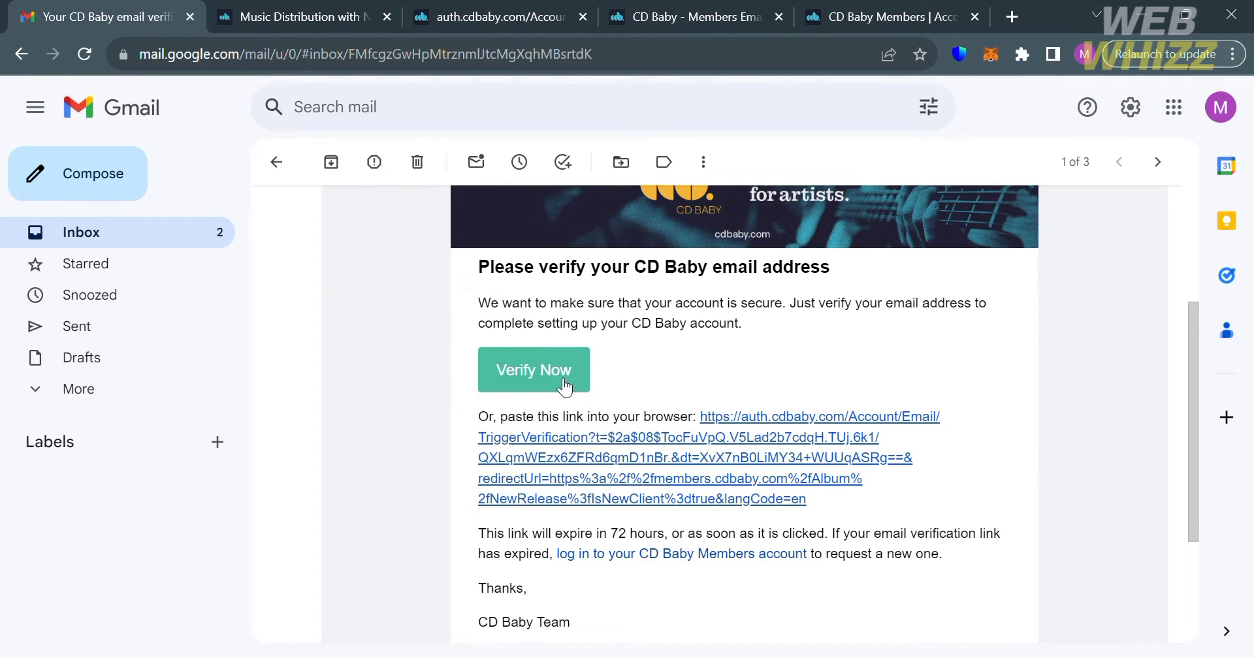
pyautogui.click(914, 8)
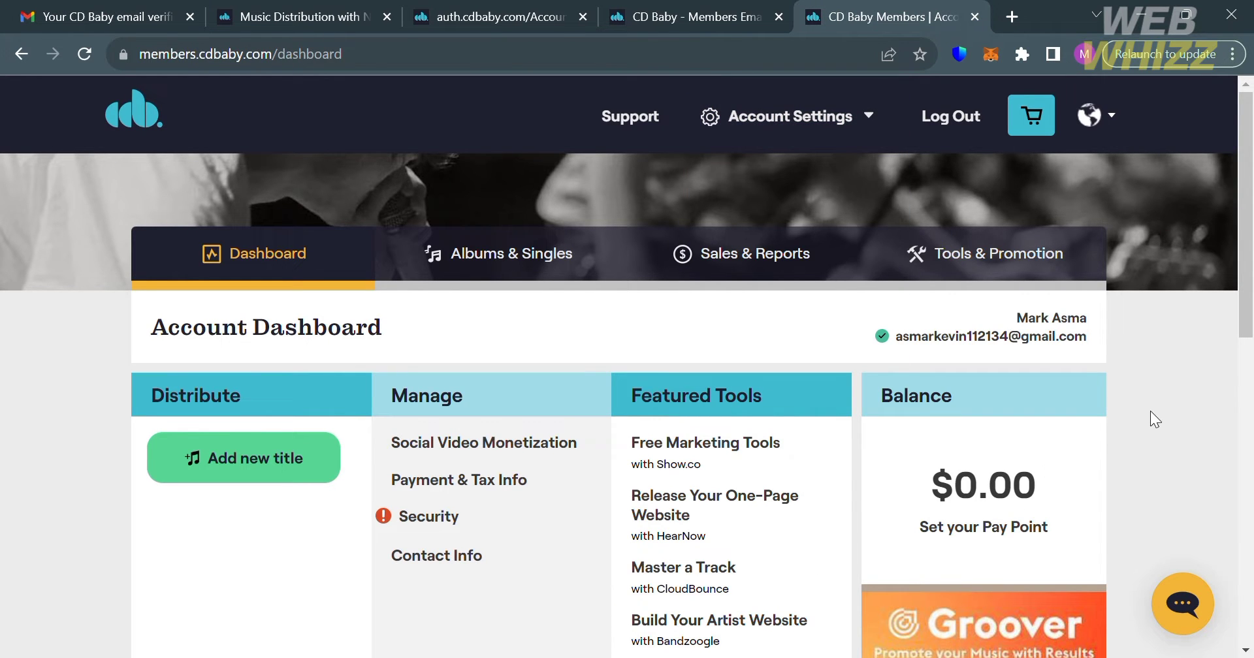
pyautogui.scroll(-2, 1151, 418)
pyautogui.scroll(1, 1151, 418)
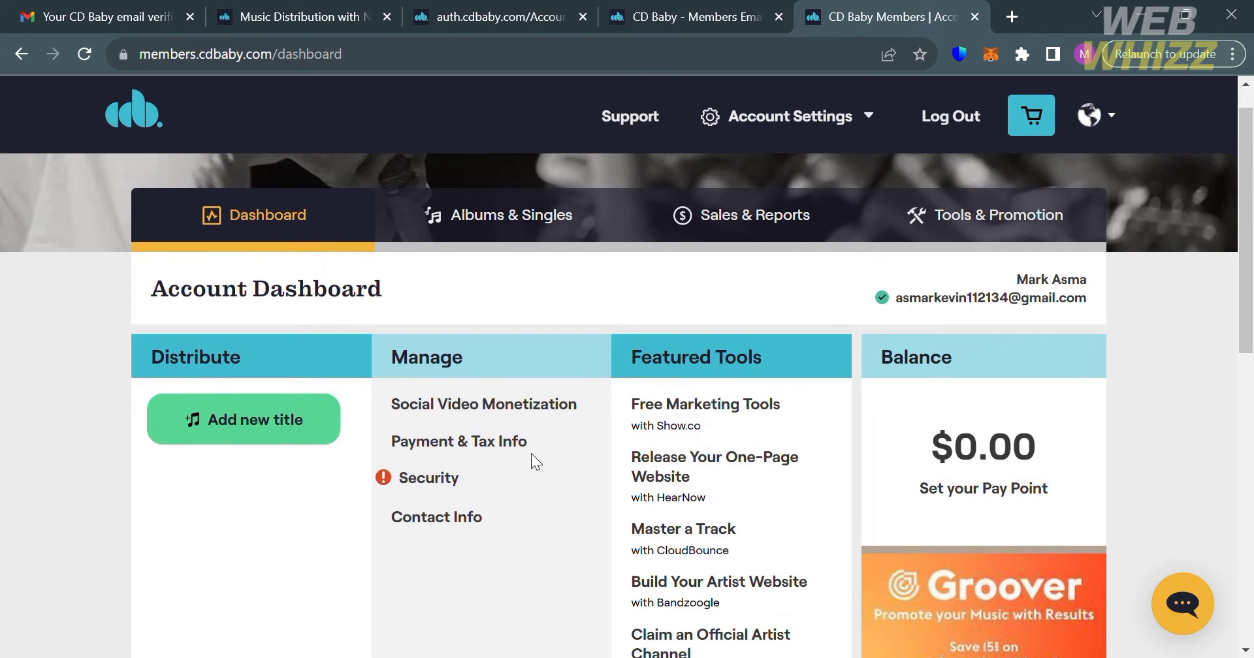
pyautogui.scroll(-3, 531, 457)
pyautogui.scroll(2, 462, 457)
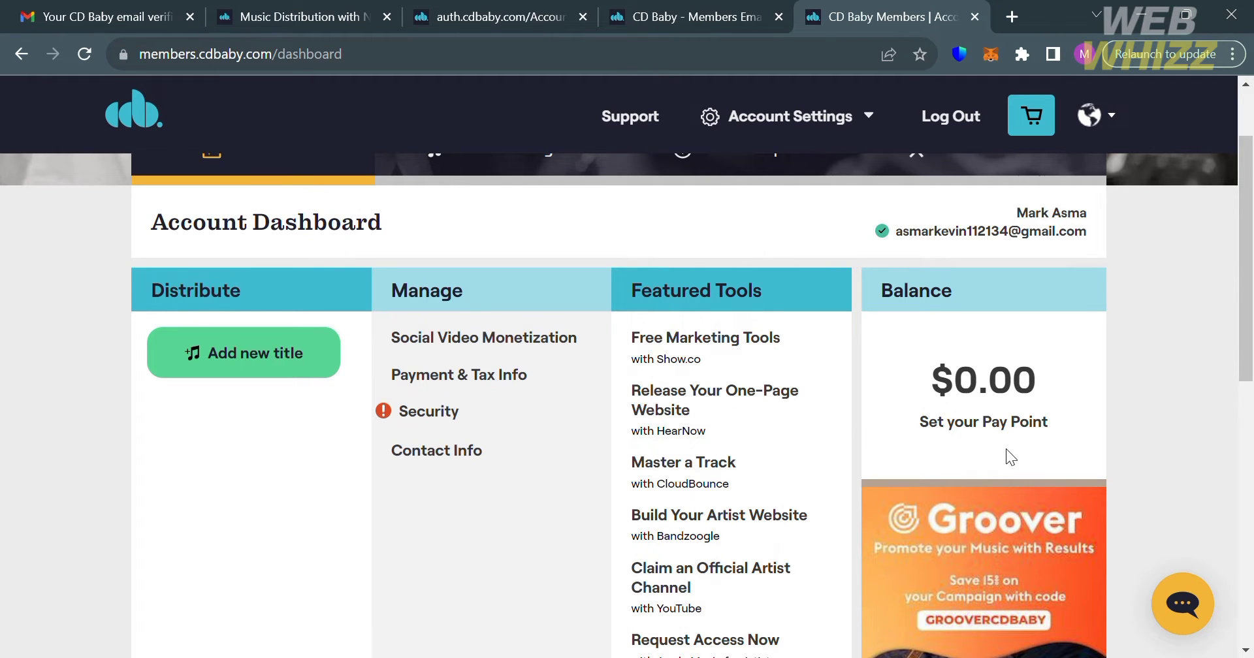
pyautogui.scroll(-2, 1009, 449)
pyautogui.scroll(2, 1009, 449)
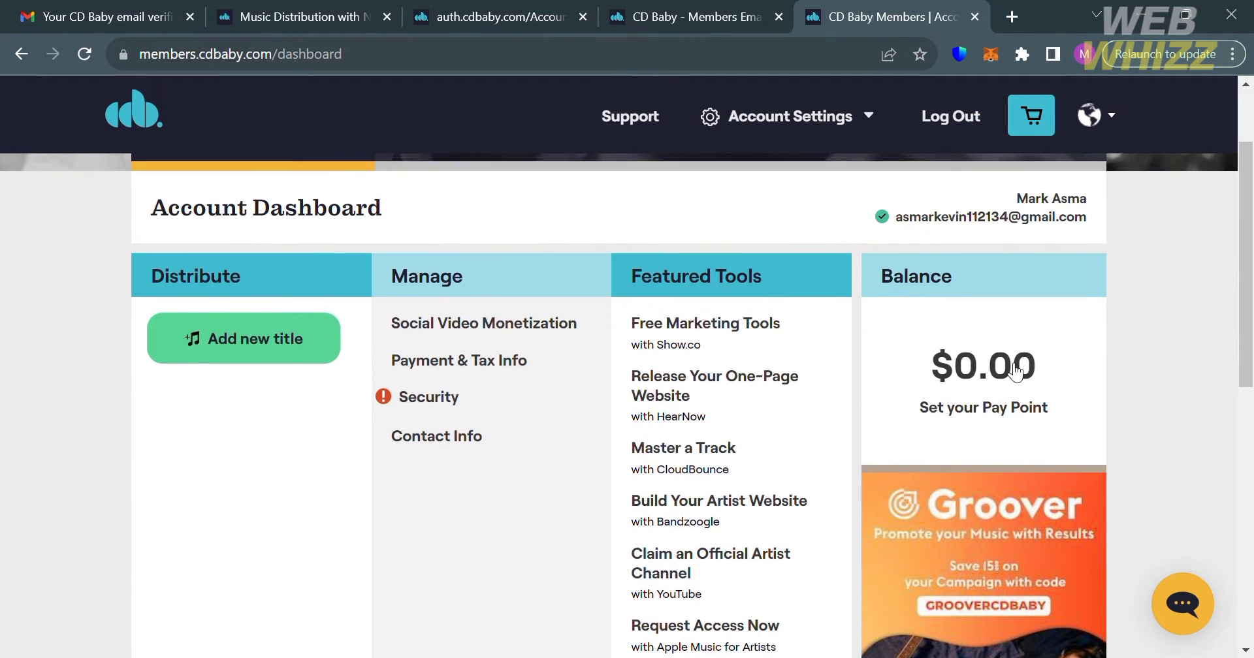
pyautogui.scroll(-8, 779, 426)
pyautogui.scroll(3, 777, 425)
pyautogui.scroll(4, 779, 431)
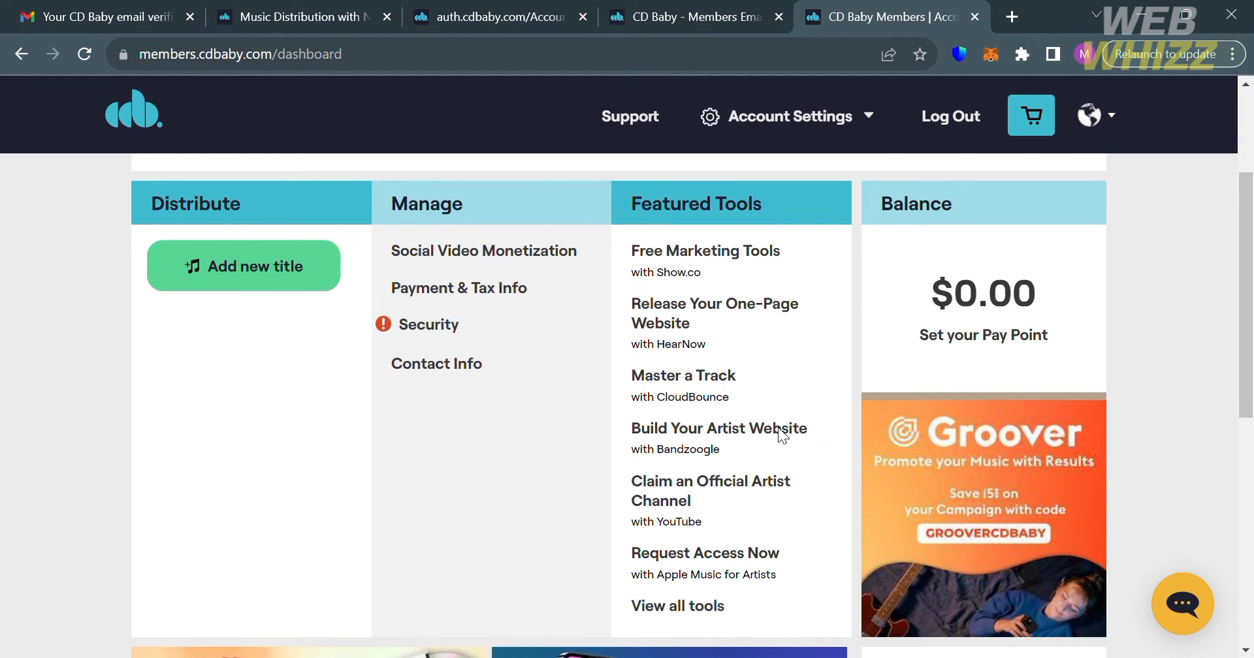
pyautogui.scroll(2, 784, 435)
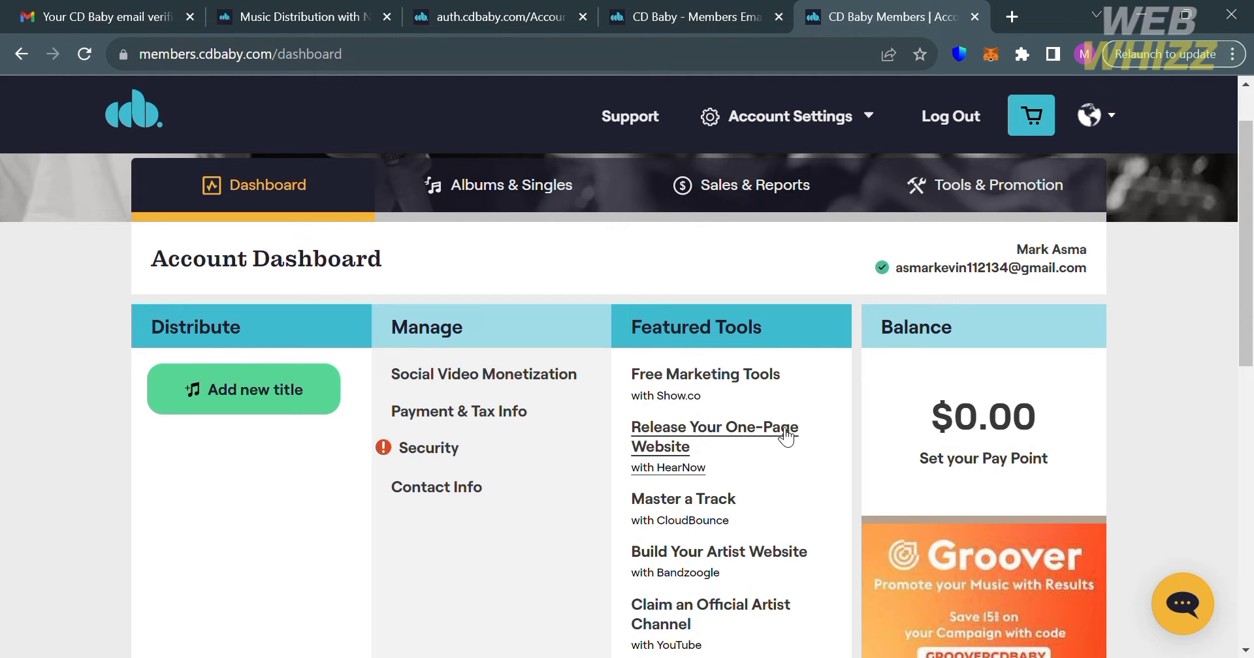
# Step: Open Payment & Tax Info from Account Settings and check the empty payout method section
pyautogui.click(840, 127)
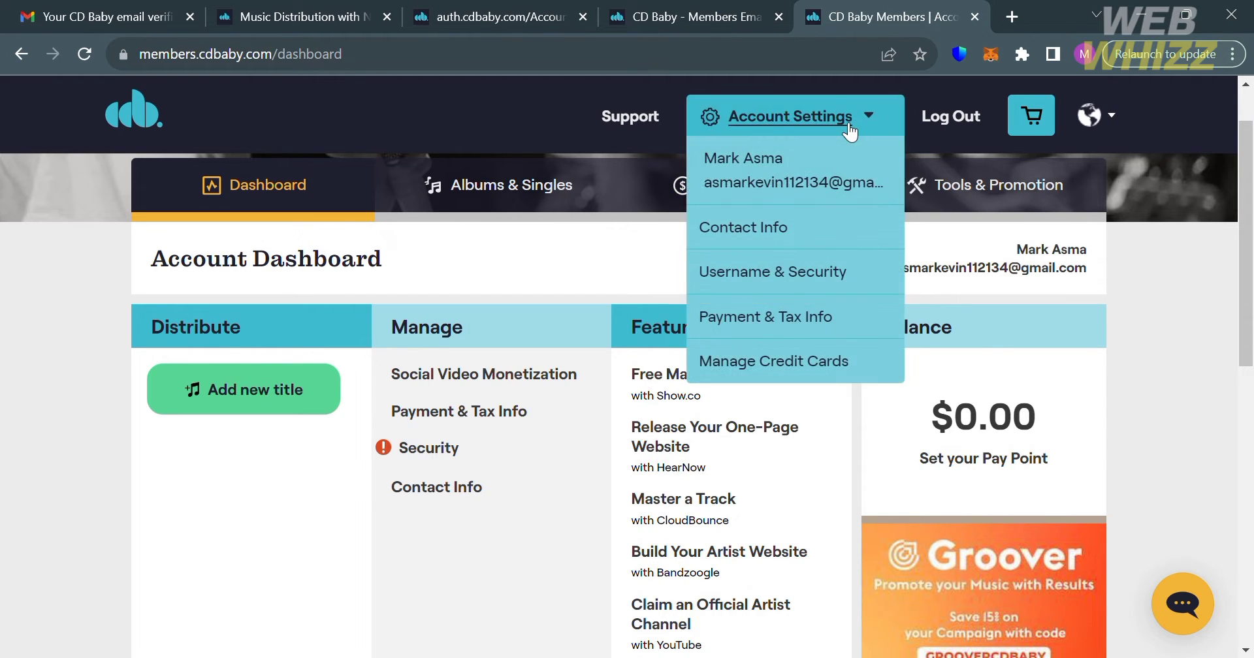
pyautogui.click(811, 319)
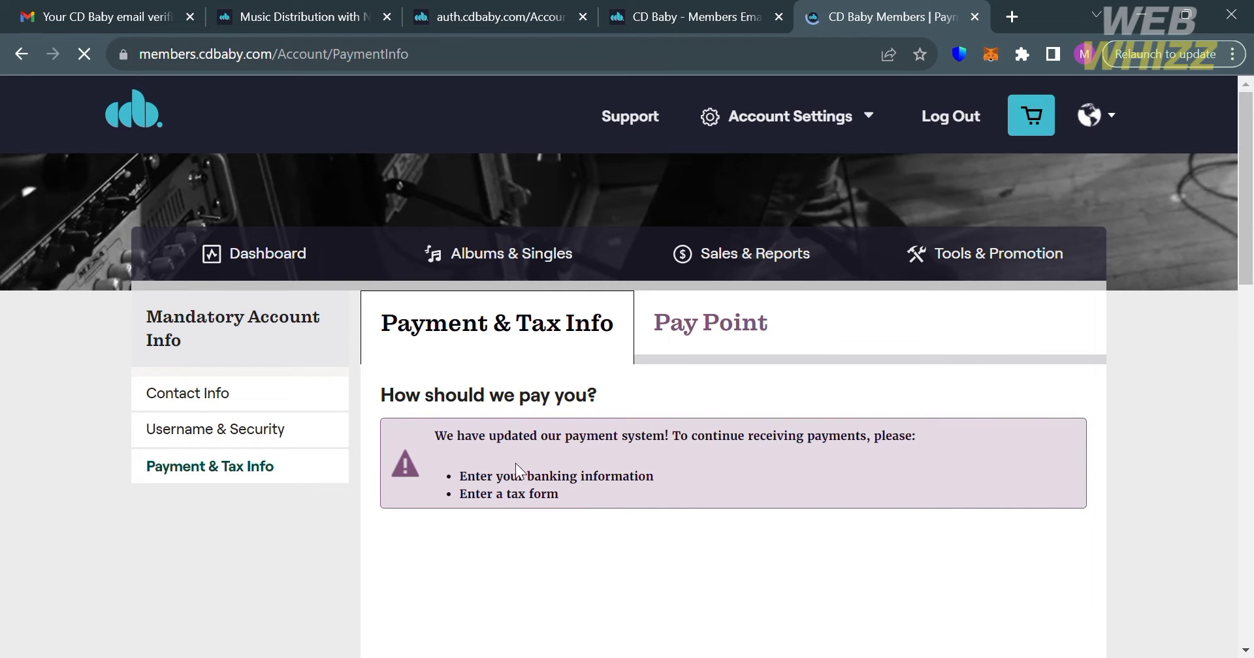
pyautogui.scroll(-9, 552, 509)
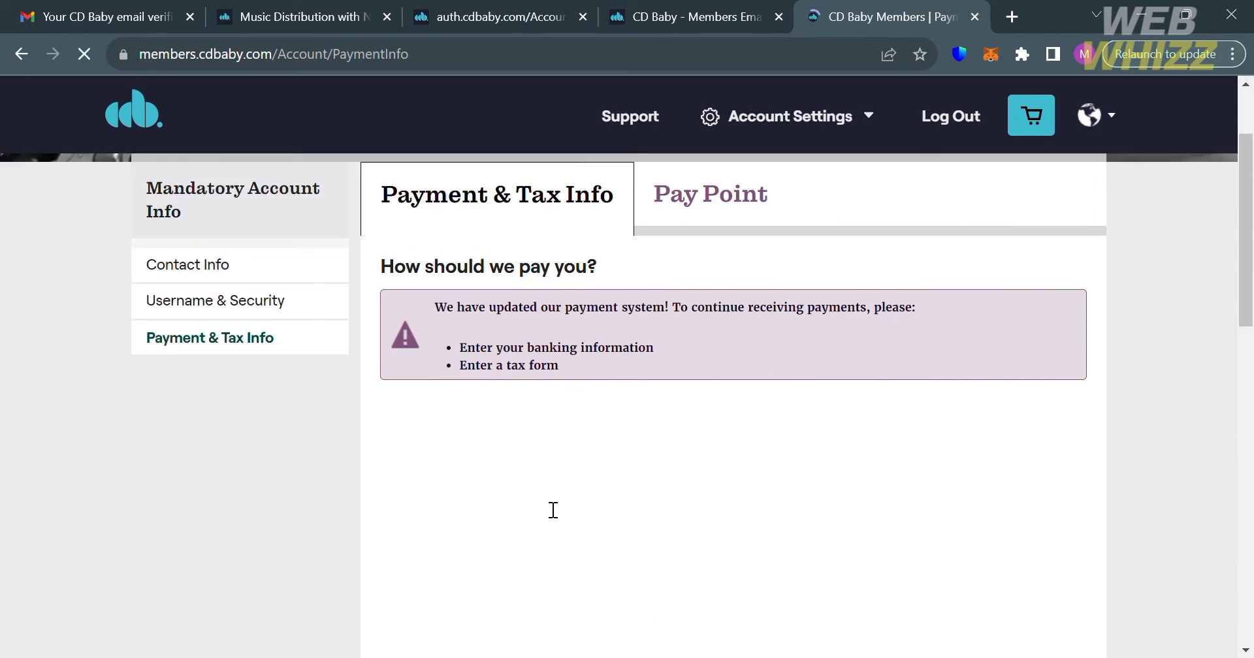
pyautogui.scroll(-5, 552, 510)
pyautogui.scroll(10, 547, 508)
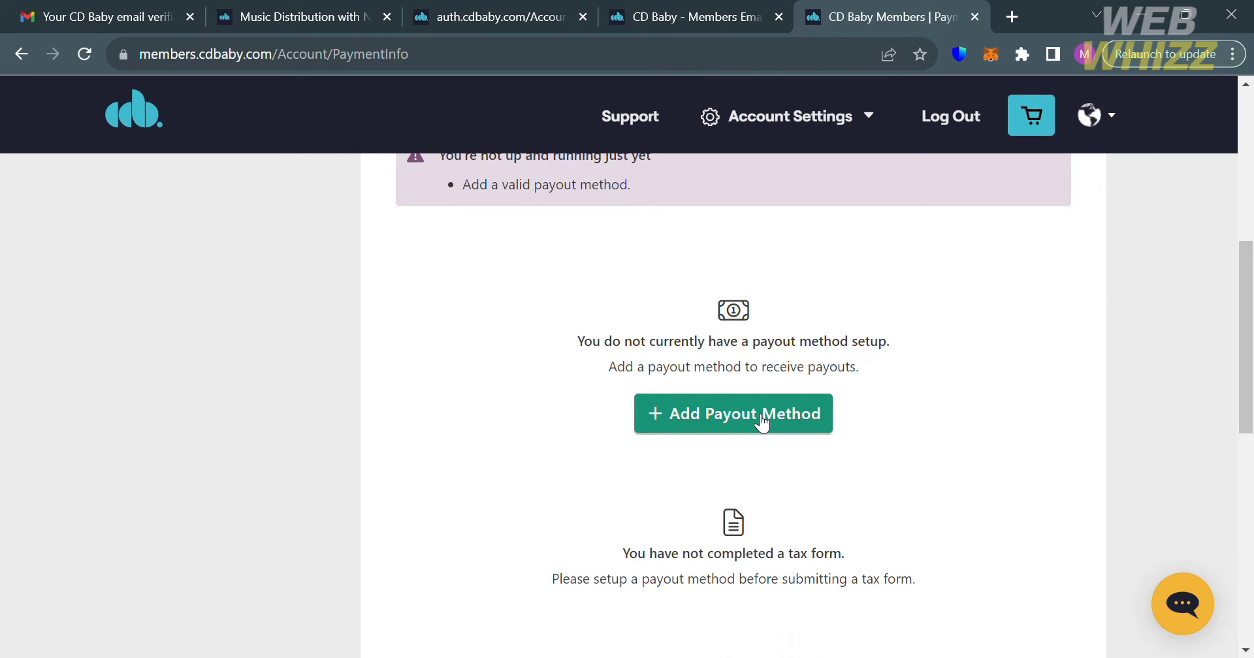
pyautogui.click(762, 418)
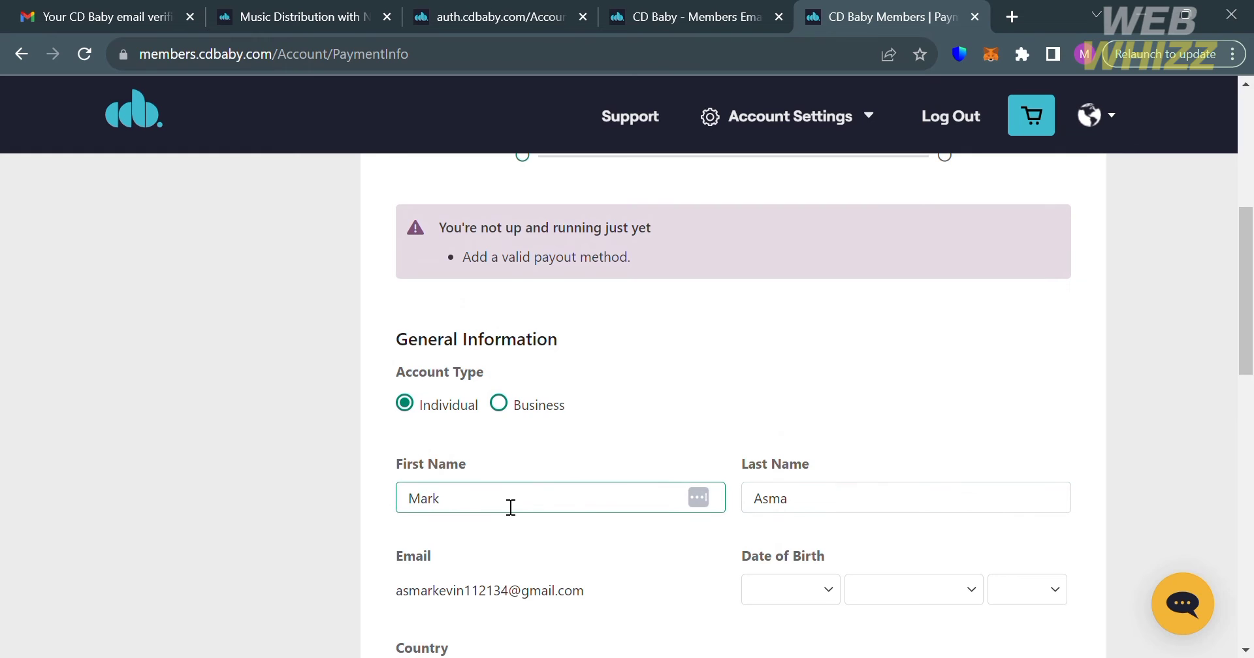
pyautogui.scroll(-3, 797, 521)
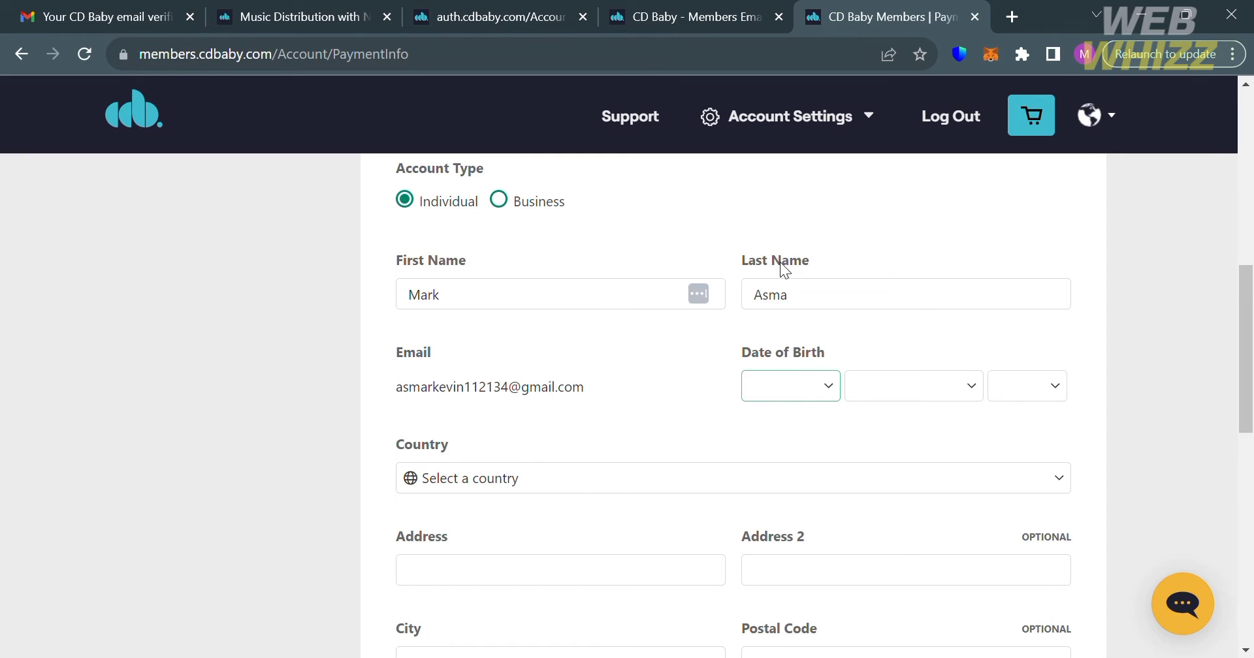
pyautogui.click(781, 234)
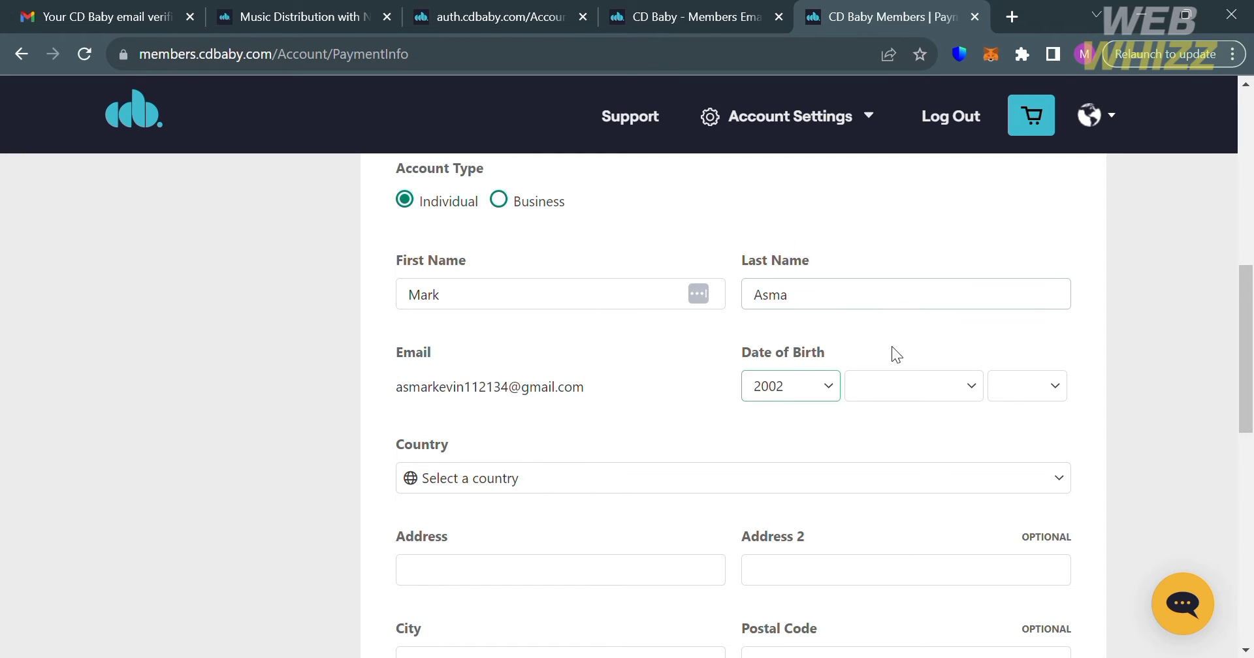
pyautogui.click(927, 394)
pyautogui.click(915, 496)
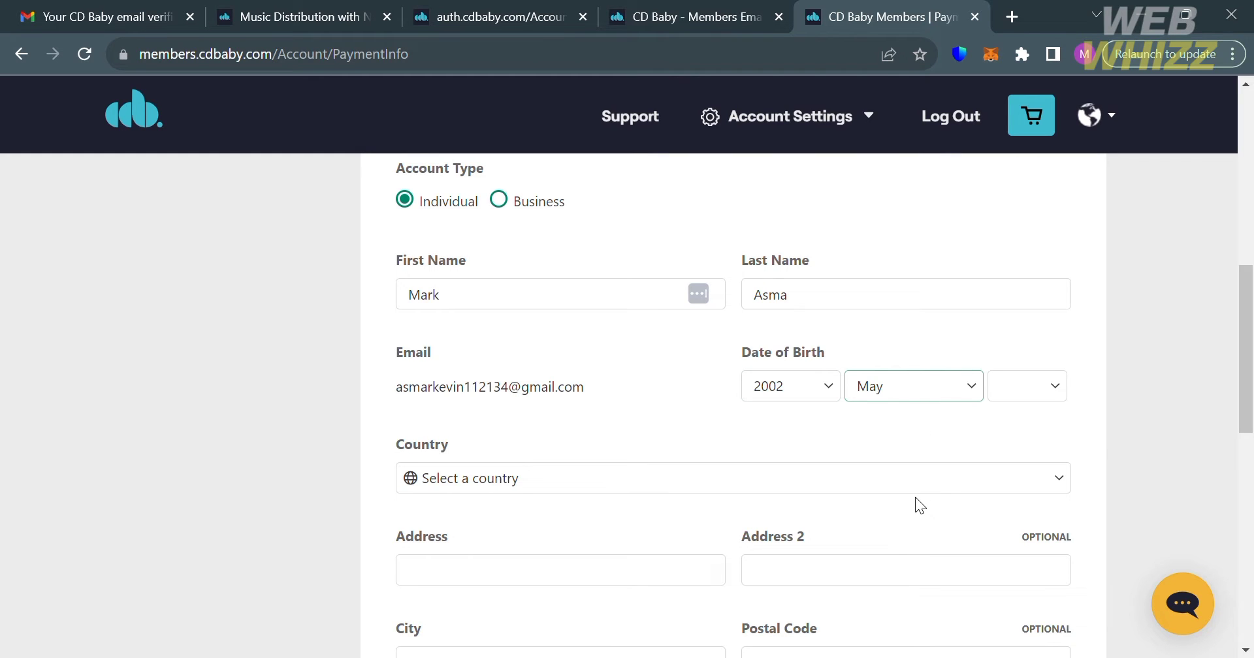
pyautogui.click(1024, 390)
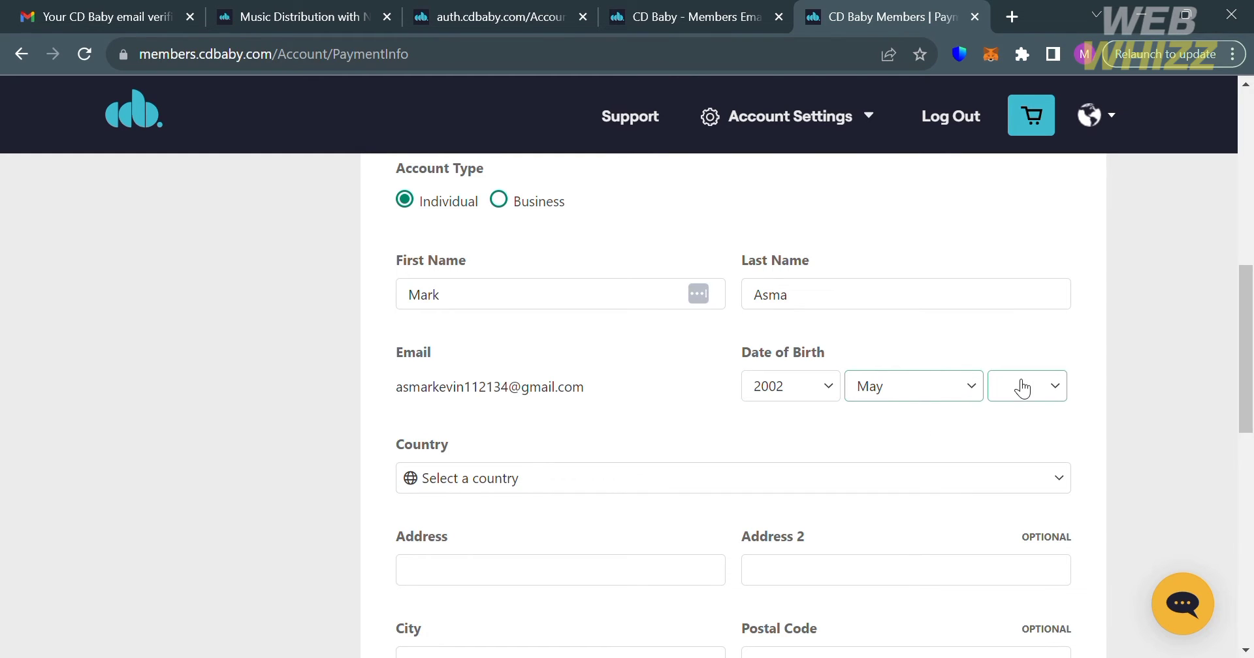
pyautogui.click(999, 273)
pyautogui.scroll(-2, 565, 387)
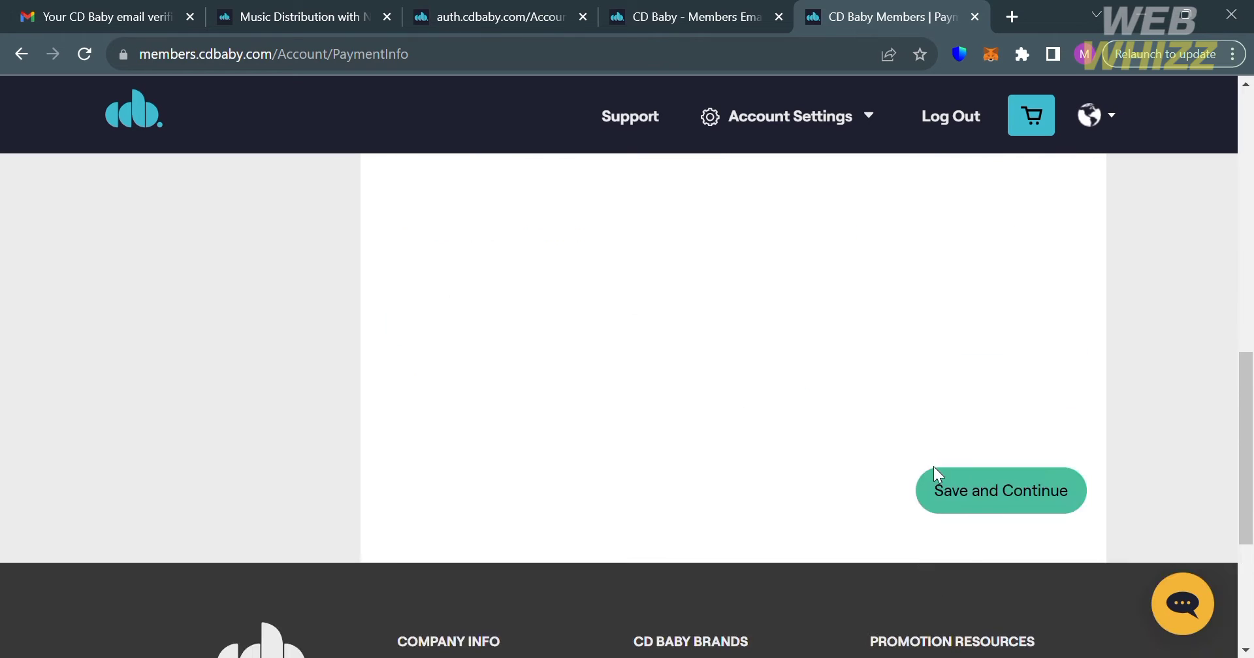
# Step: Save the payout profile's general information with the address and continue
pyautogui.click(935, 471)
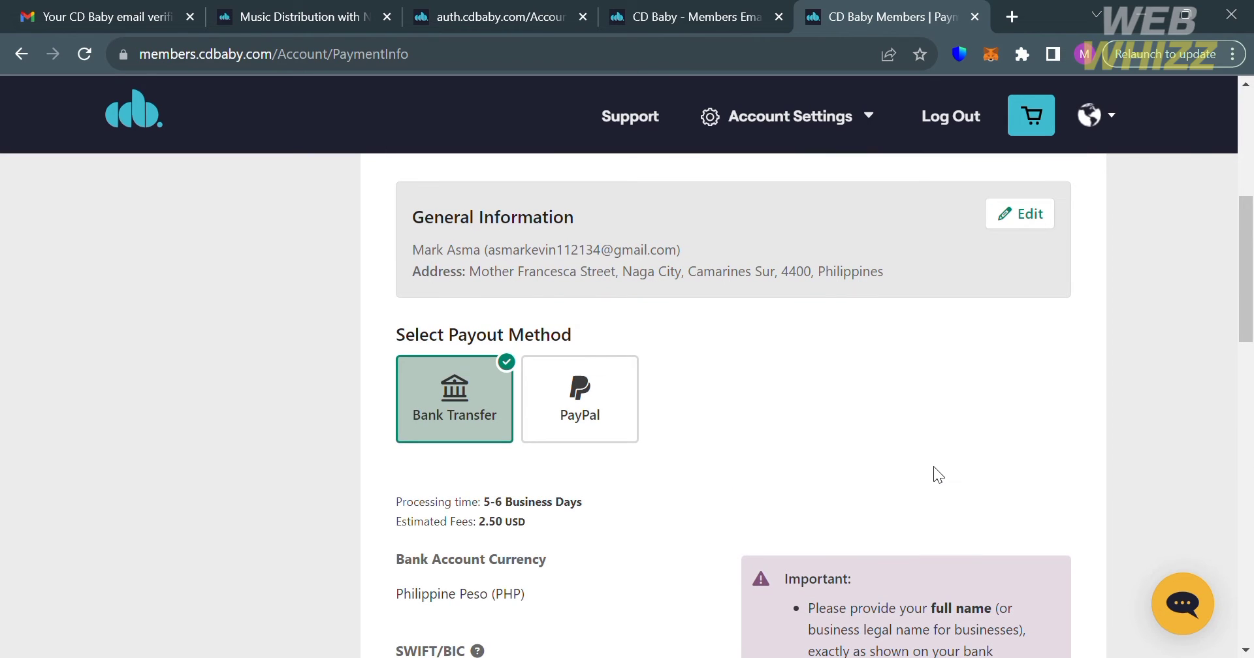
pyautogui.scroll(-2, 669, 499)
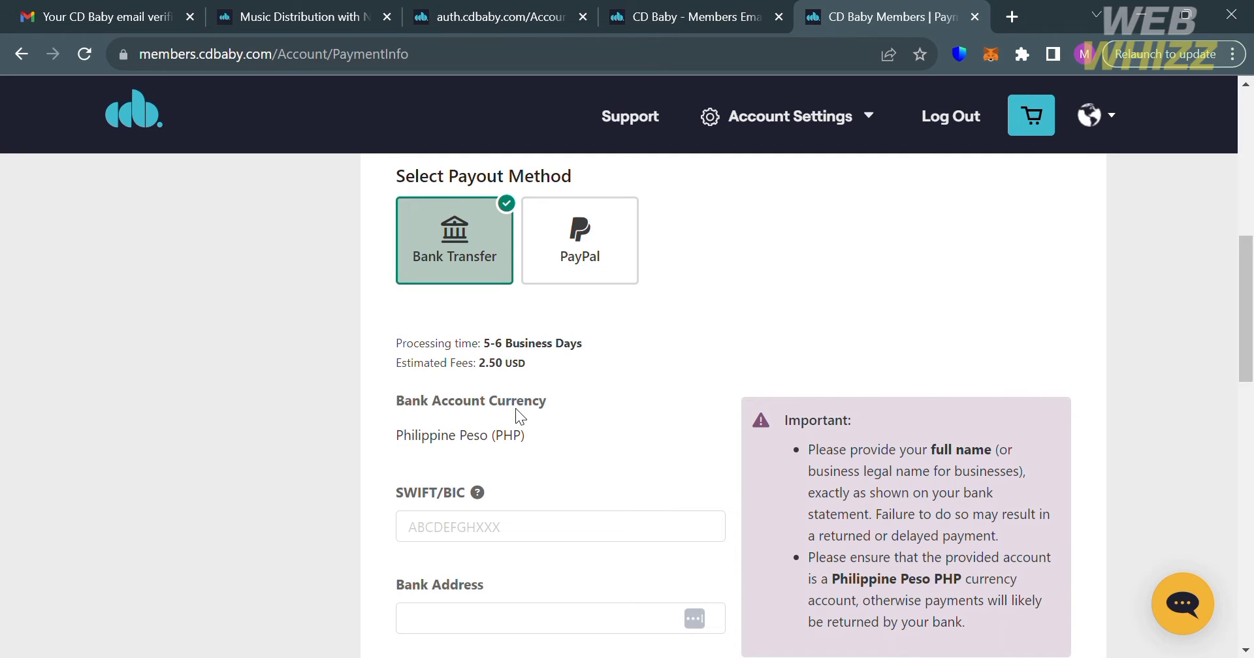
pyautogui.scroll(-3, 898, 480)
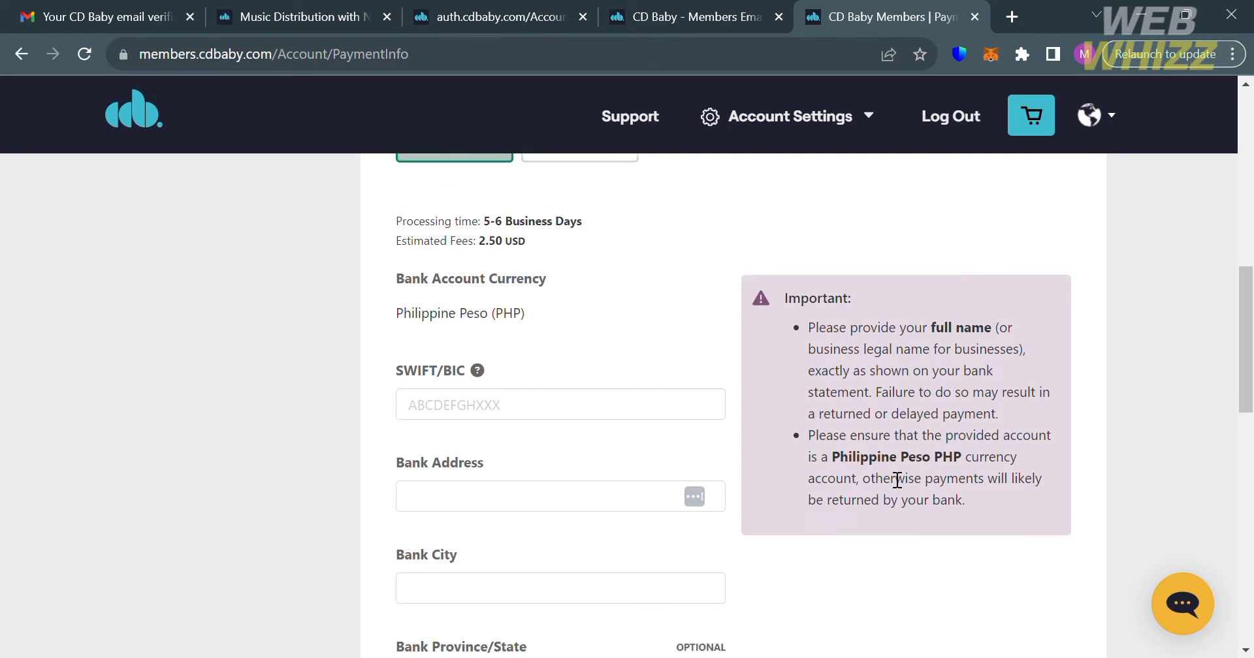
# Step: Go through the Bank Transfer SWIFT/BIC, Bank Address and Account Number fields
pyautogui.click(586, 340)
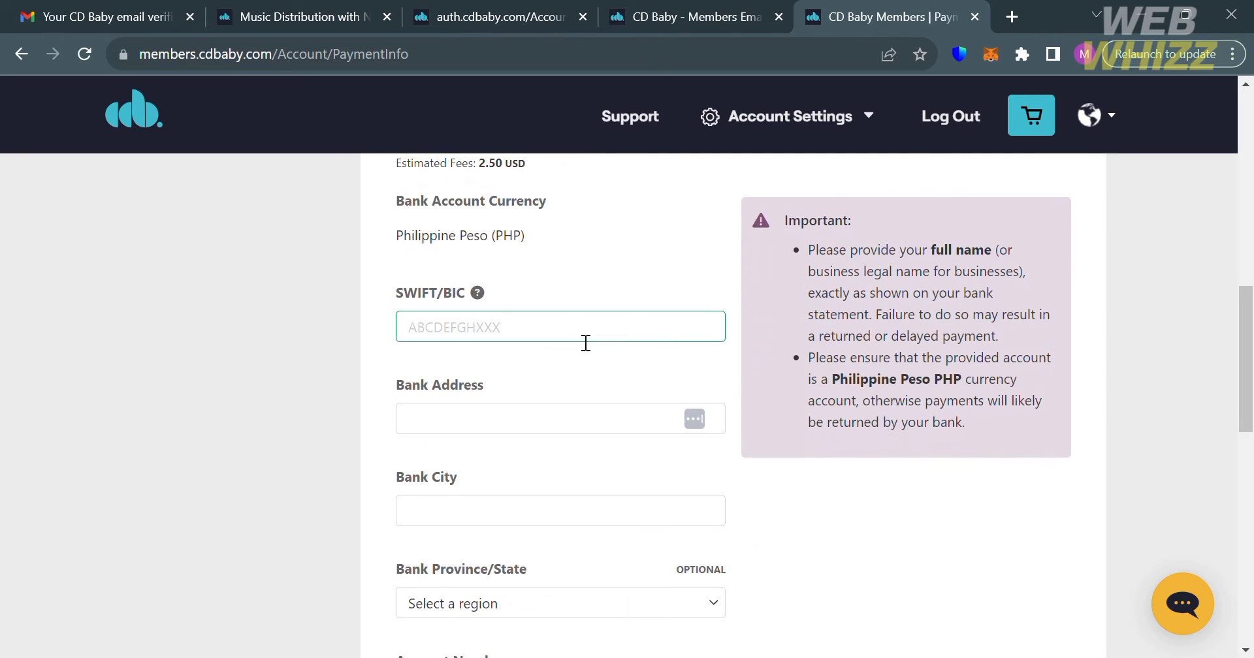
pyautogui.click(574, 421)
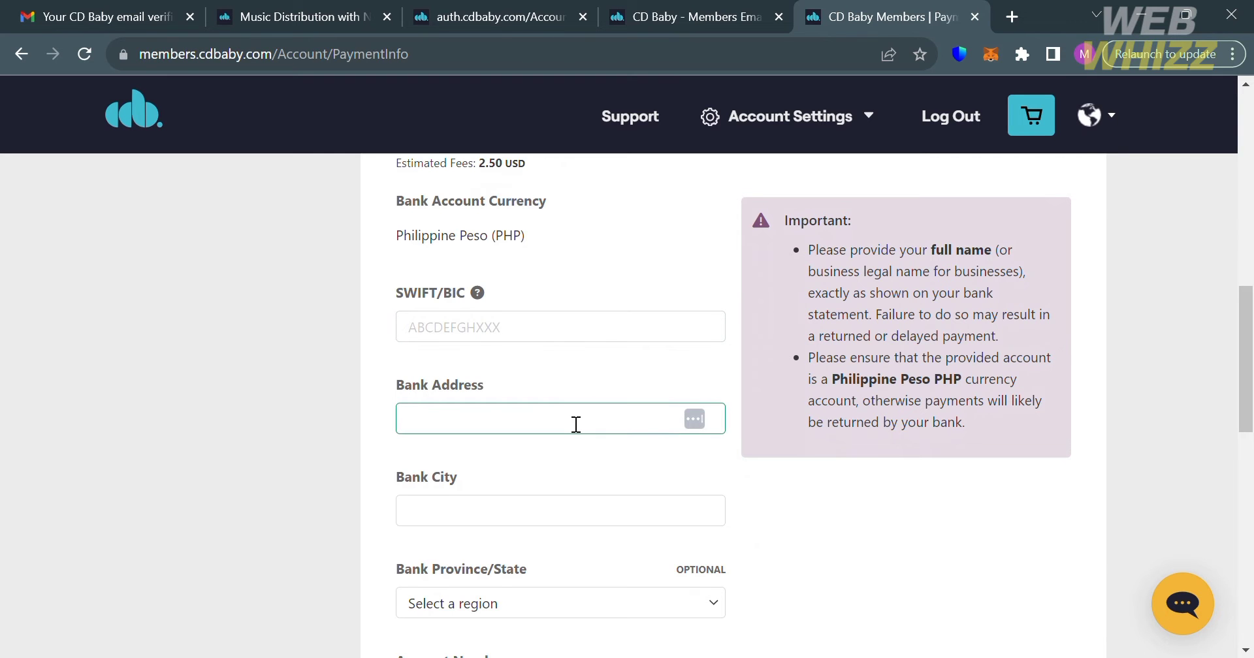
pyautogui.scroll(-1, 574, 426)
pyautogui.scroll(-2, 576, 424)
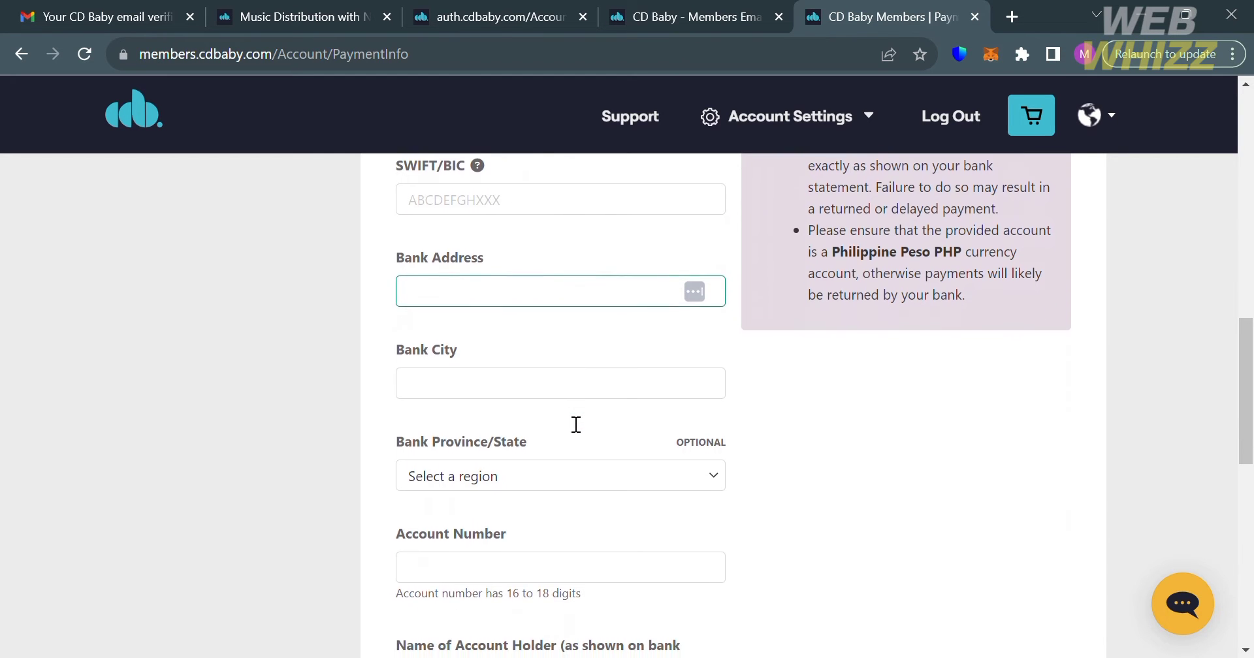
pyautogui.scroll(-1, 576, 424)
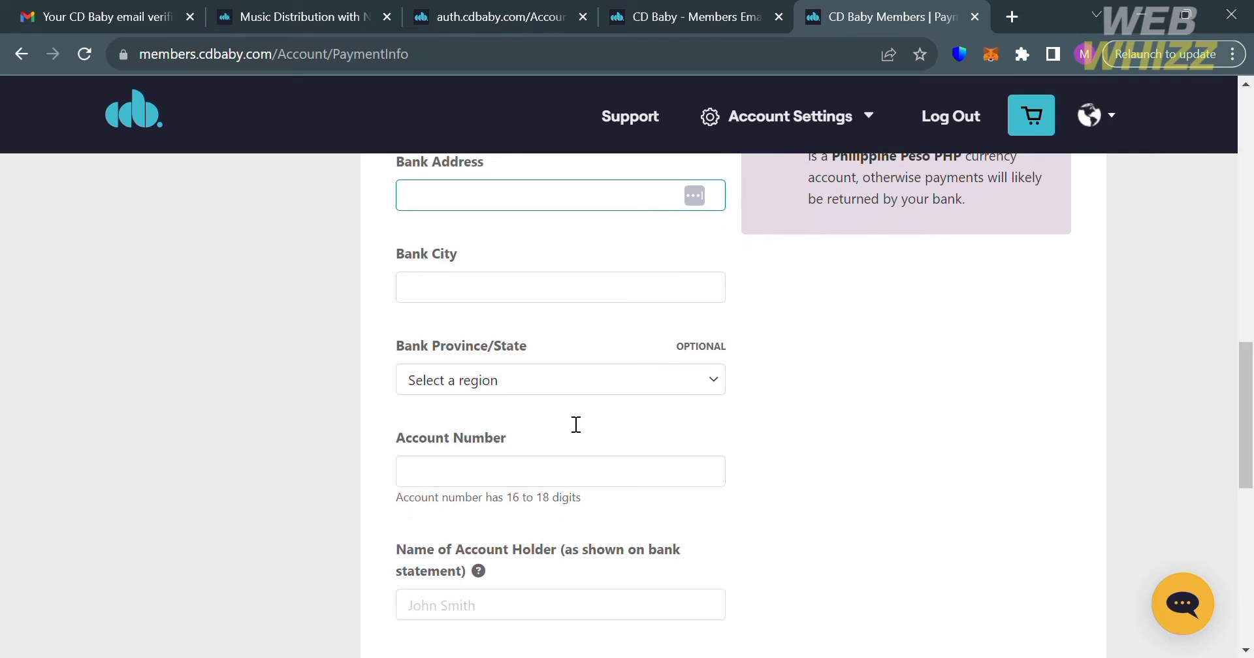
pyautogui.click(581, 482)
pyautogui.scroll(-3, 581, 493)
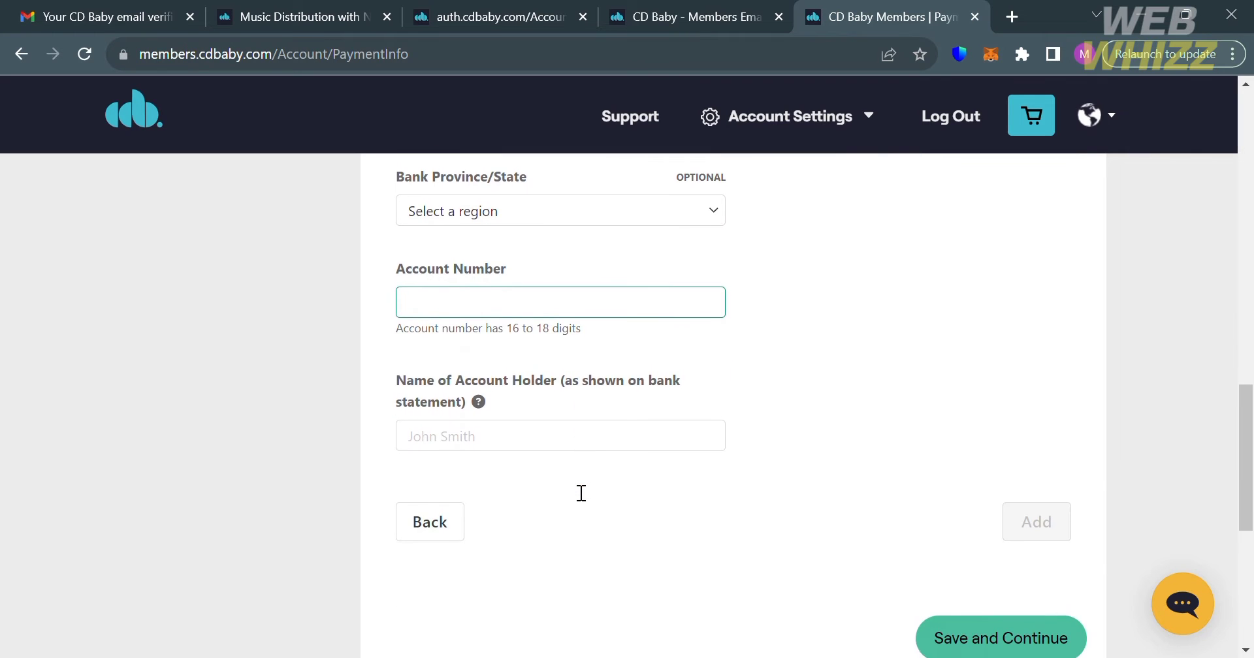
pyautogui.scroll(6, 581, 493)
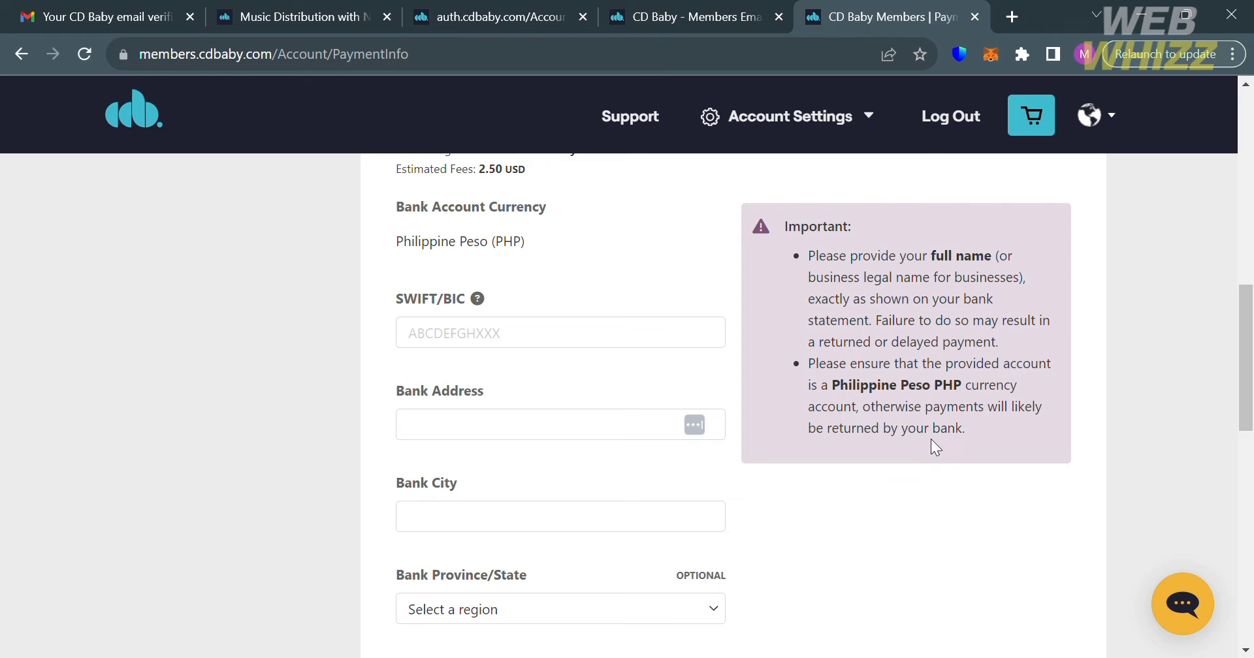
pyautogui.scroll(5, 986, 431)
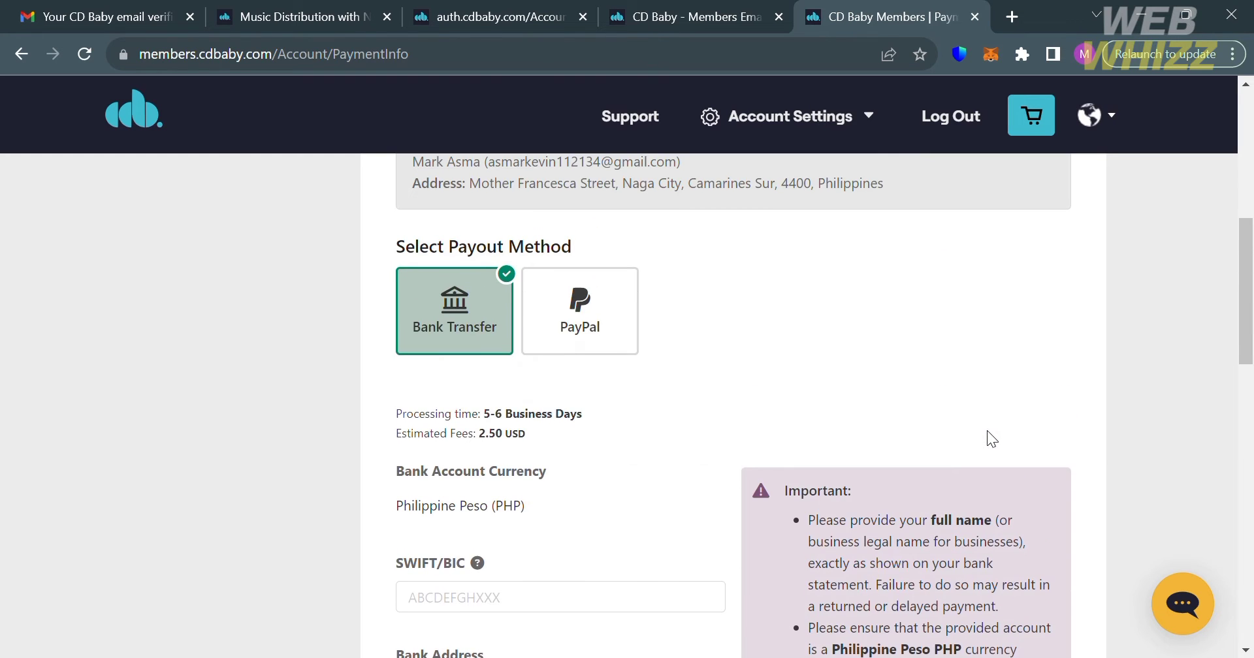
# Step: Choose PayPal as the payout method and fill in the PayPal account email
pyautogui.click(616, 411)
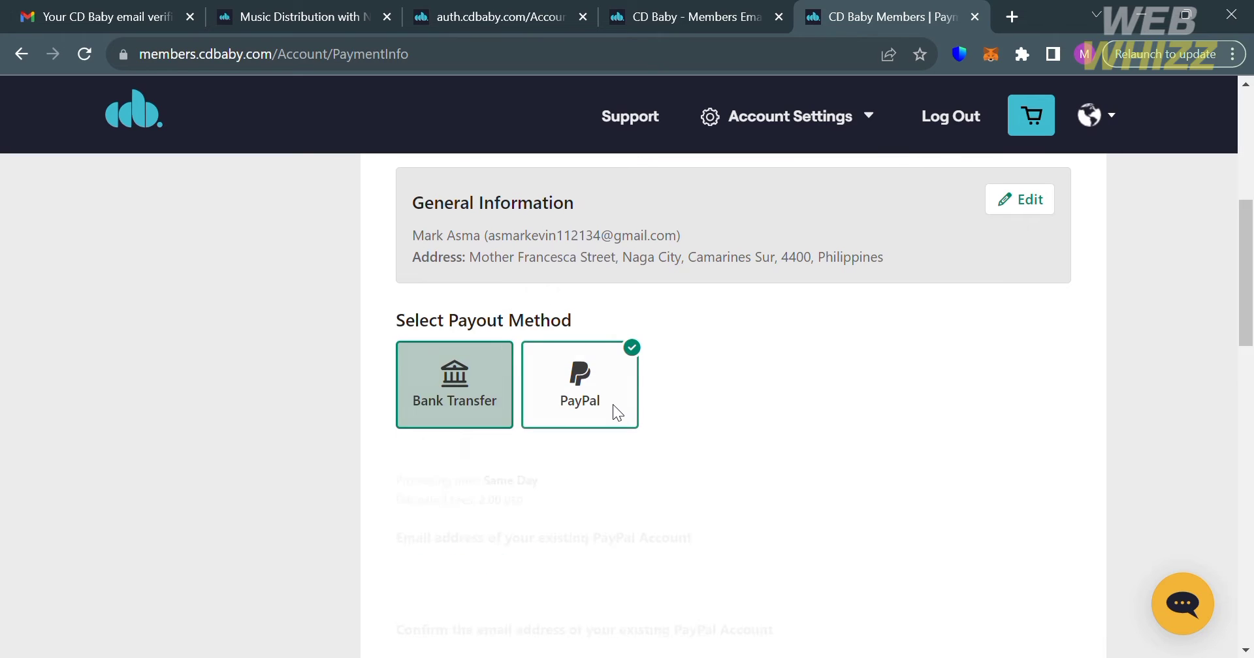
pyautogui.scroll(-1, 617, 412)
pyautogui.scroll(-2, 617, 413)
pyautogui.click(501, 362)
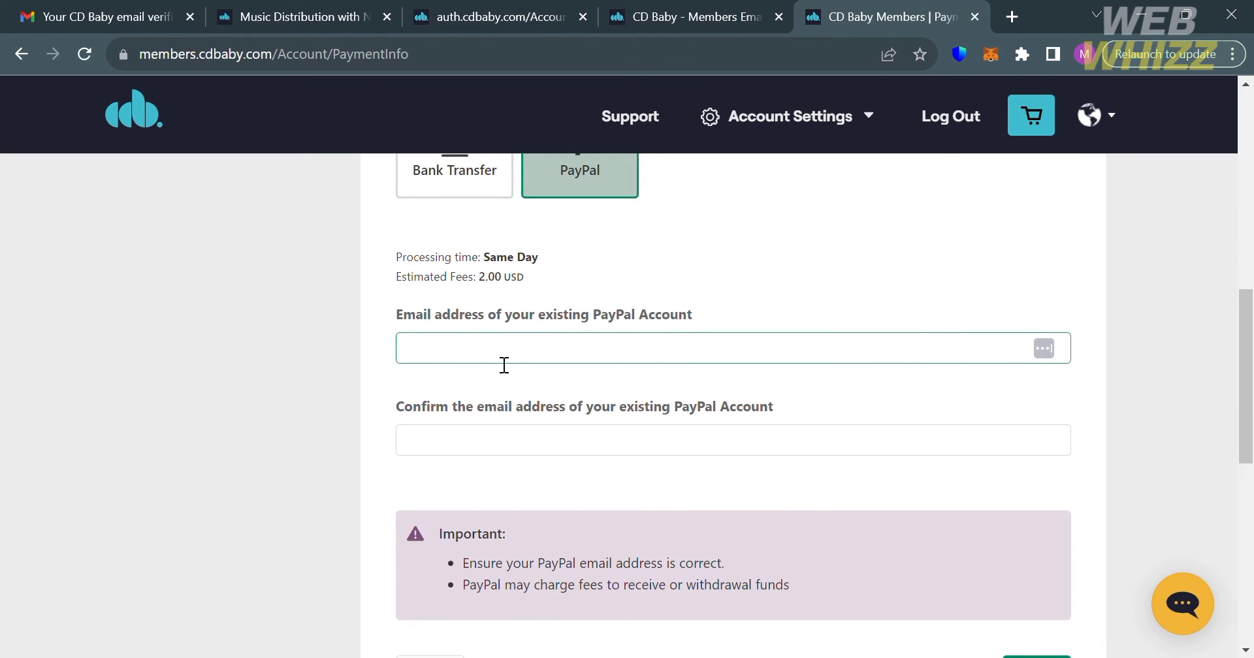
pyautogui.click(573, 402)
# Step: Retype the PayPal email in the confirmation field and add PayPal as the payout method
pyautogui.click(582, 448)
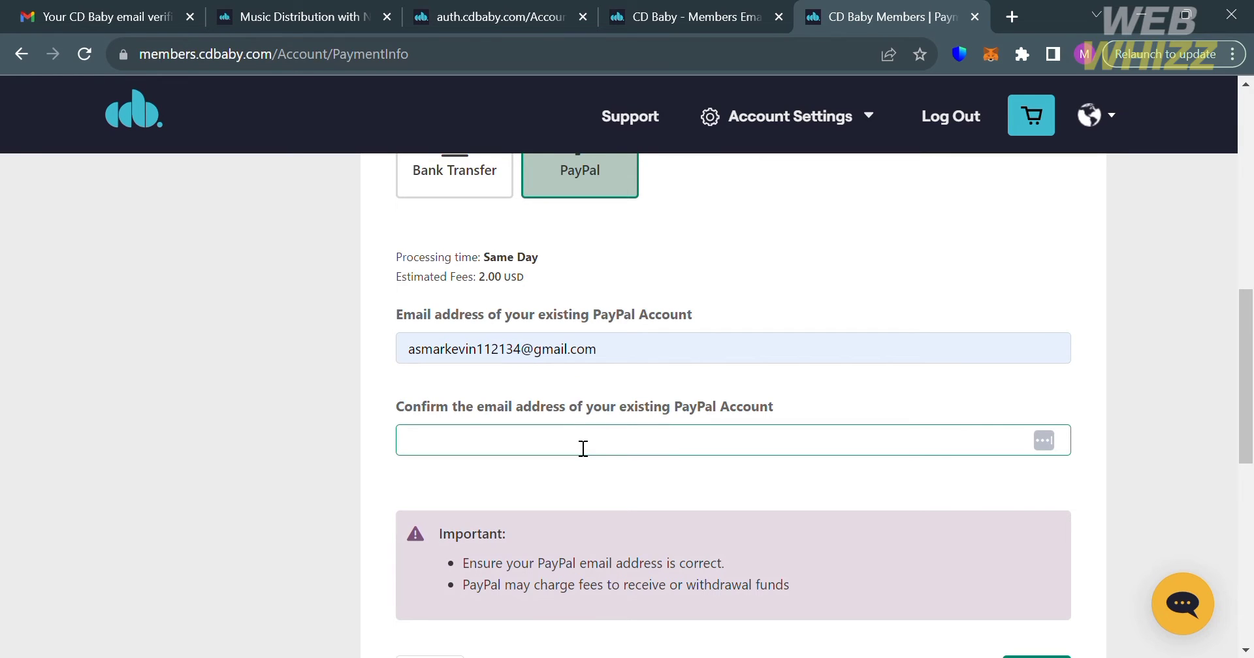
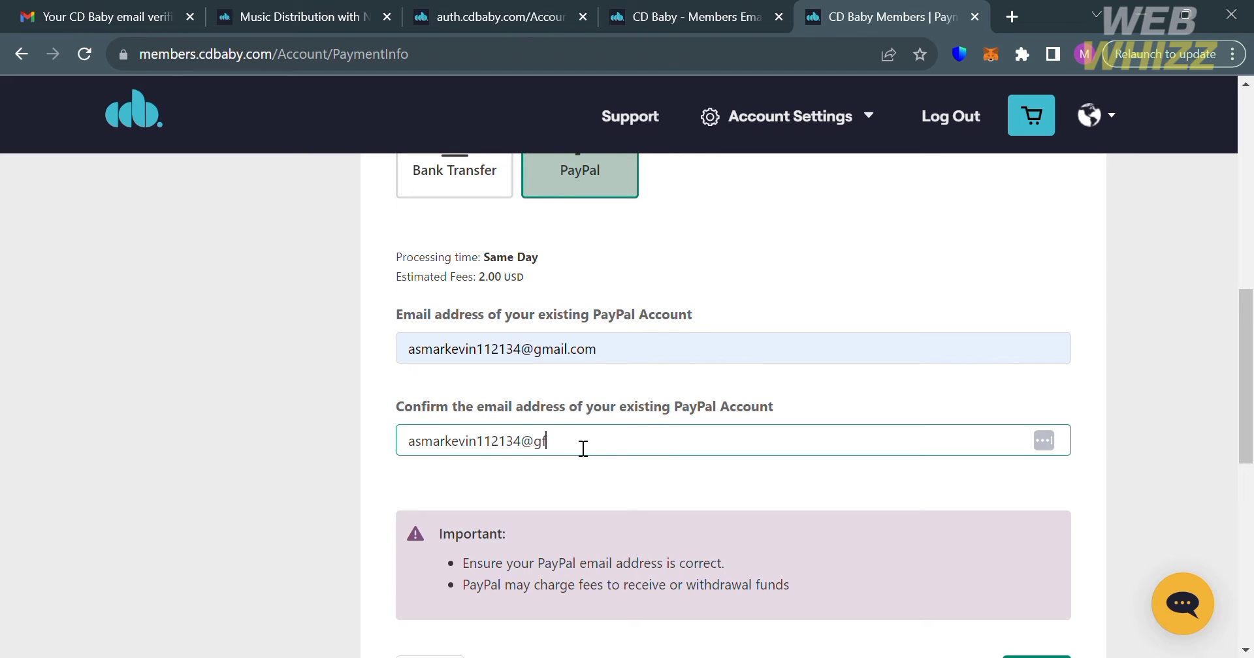
pyautogui.scroll(-2, 716, 453)
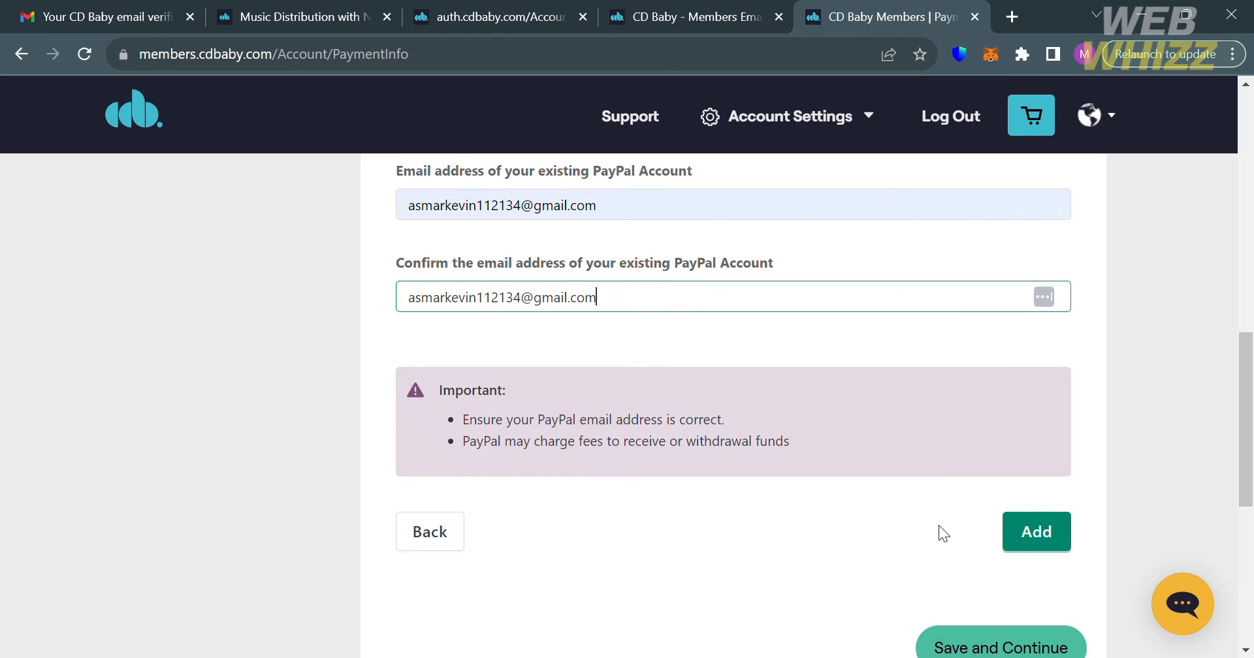
pyautogui.click(1038, 538)
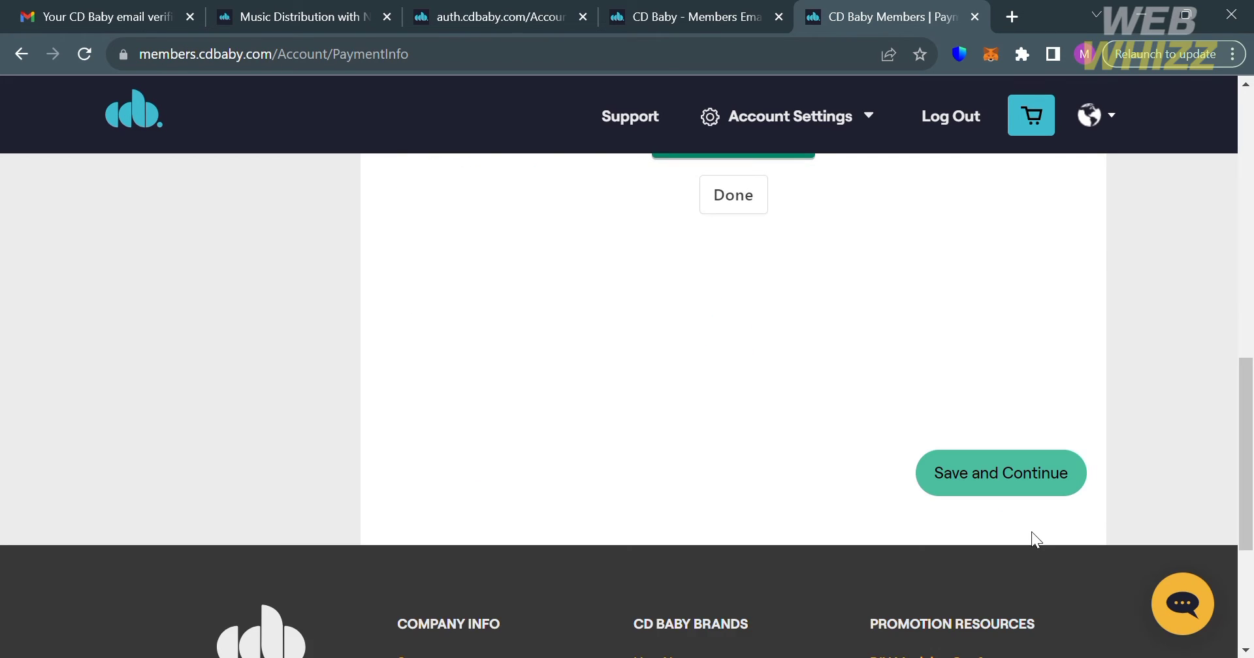
# Step: Begin submitting a tax form from the Payment & Tax Info page
pyautogui.scroll(5, 713, 307)
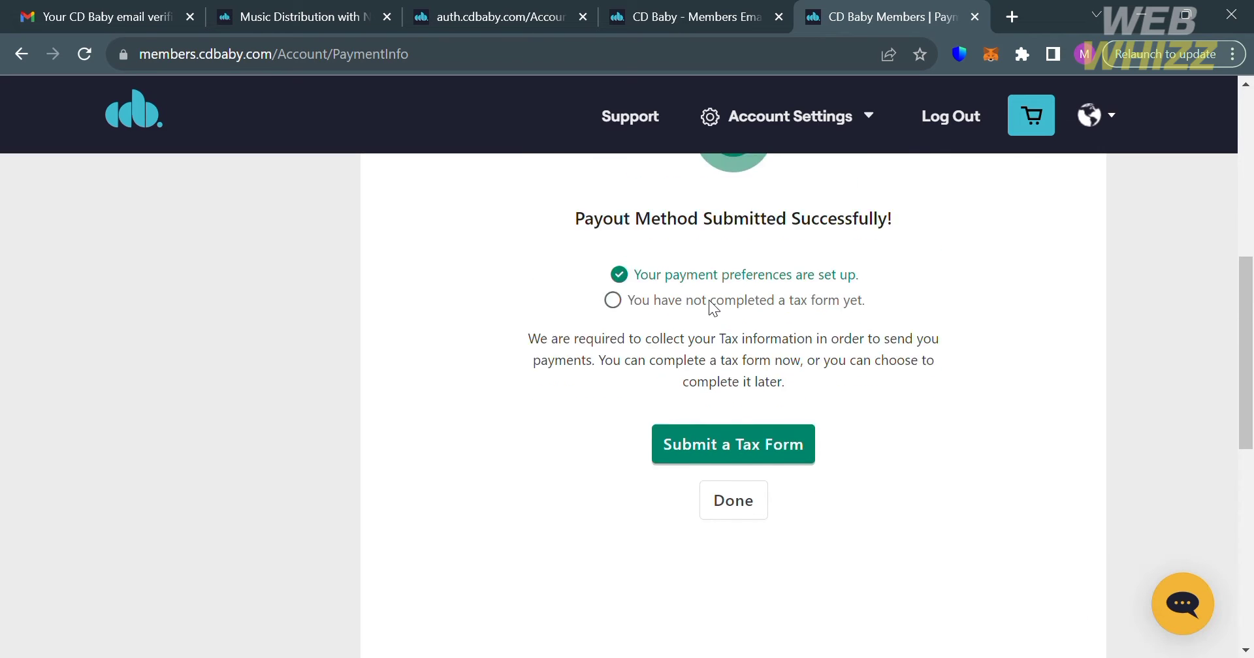
pyautogui.scroll(3, 714, 309)
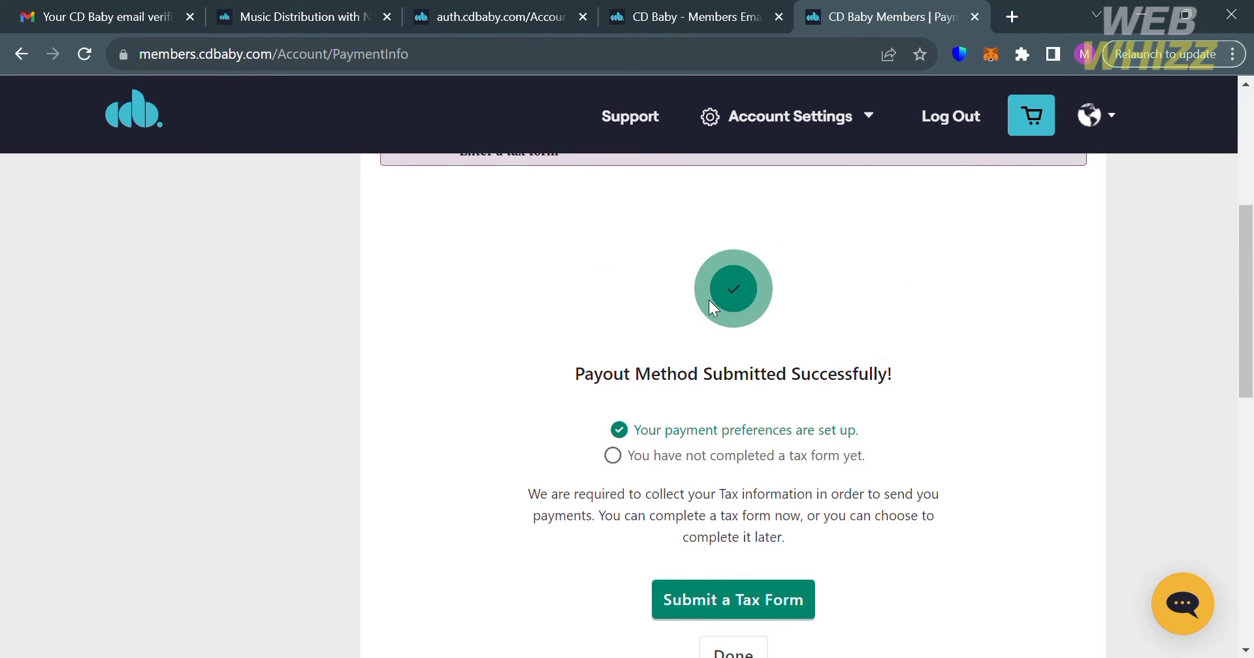
pyautogui.scroll(2, 712, 305)
pyautogui.scroll(-5, 709, 305)
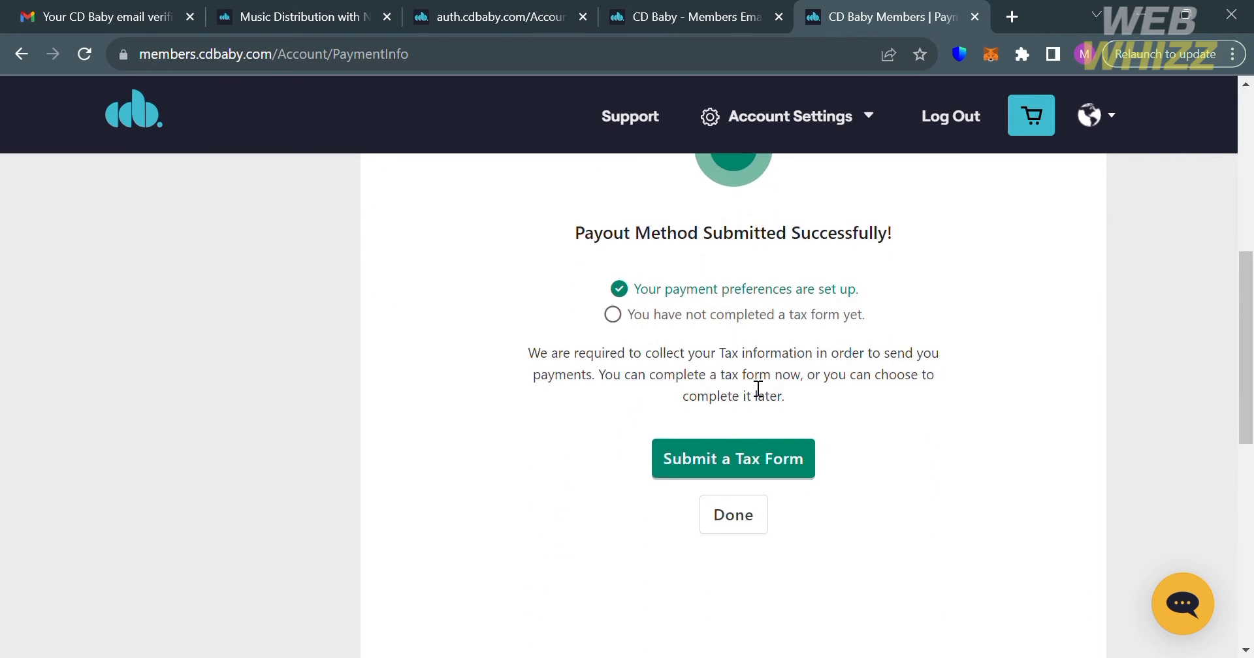
pyautogui.click(777, 472)
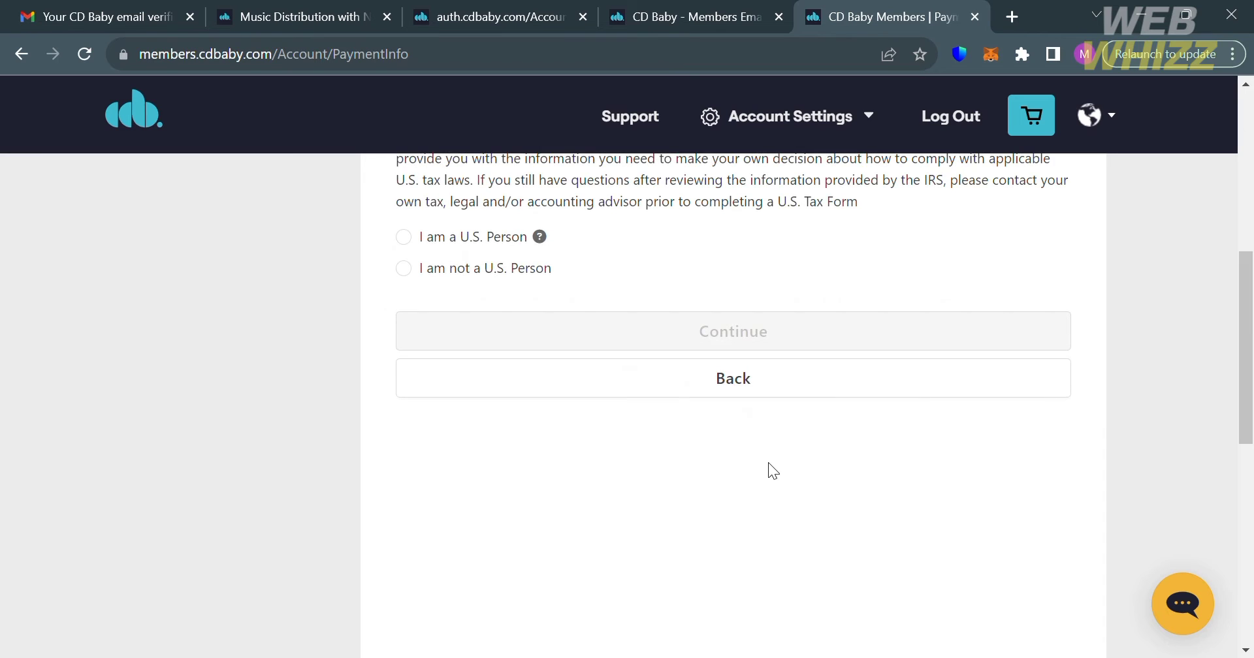
# Step: Declare the account holder not a U.S. person and an individual, requiring Form W-8
pyautogui.scroll(1, 773, 470)
pyautogui.scroll(-1, 772, 470)
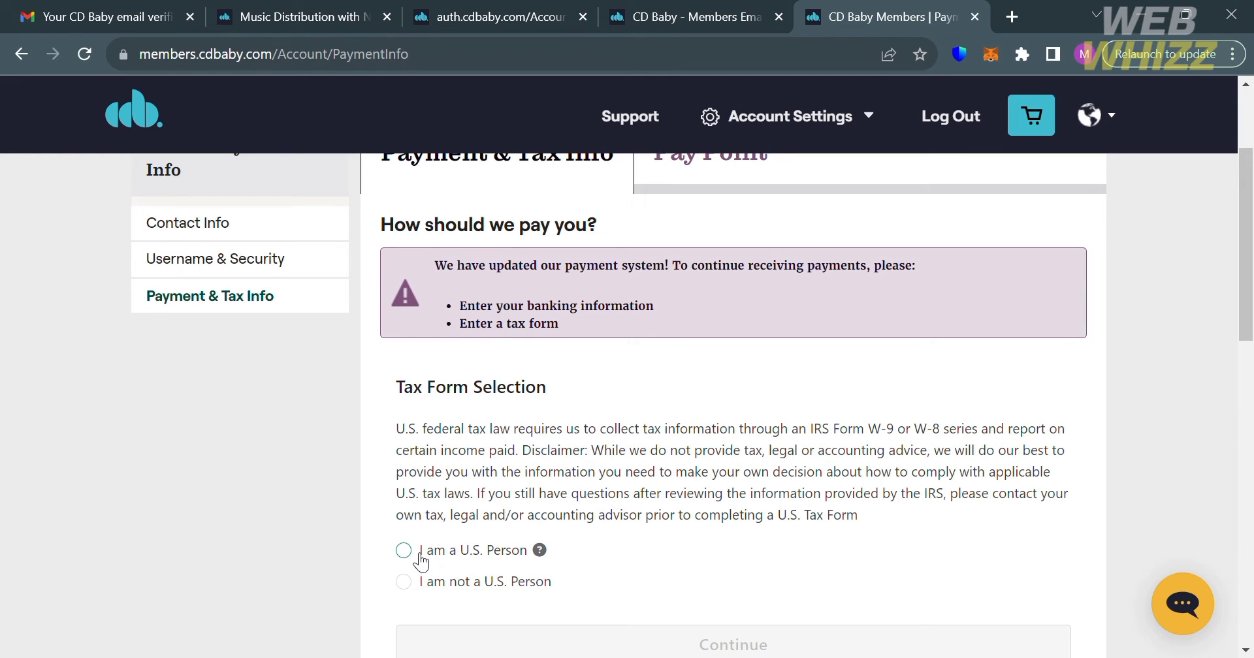
pyautogui.click(422, 563)
pyautogui.scroll(-2, 414, 561)
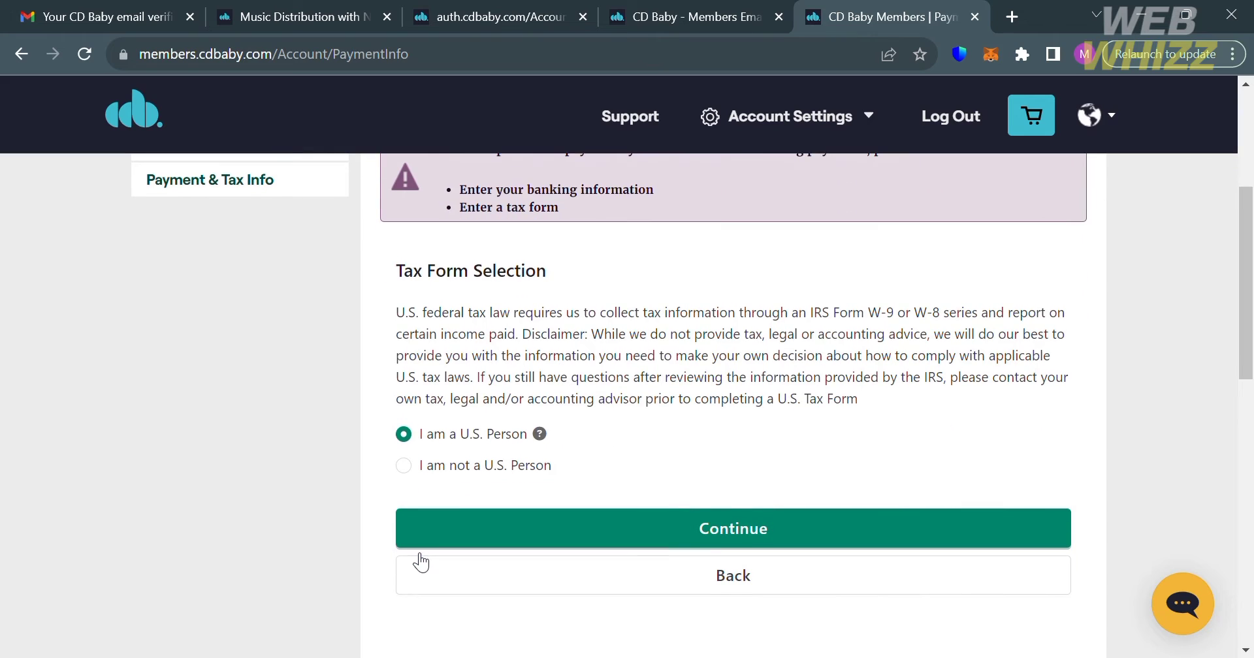
pyautogui.click(411, 465)
pyautogui.scroll(-1, 411, 470)
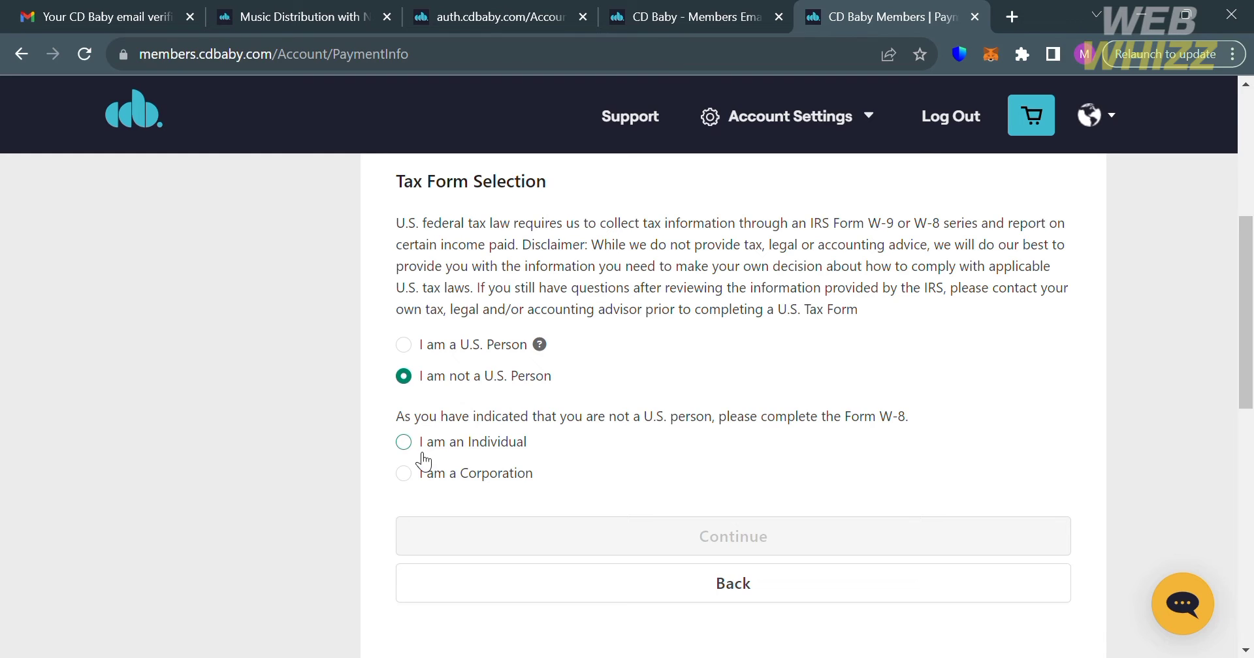
pyautogui.click(411, 441)
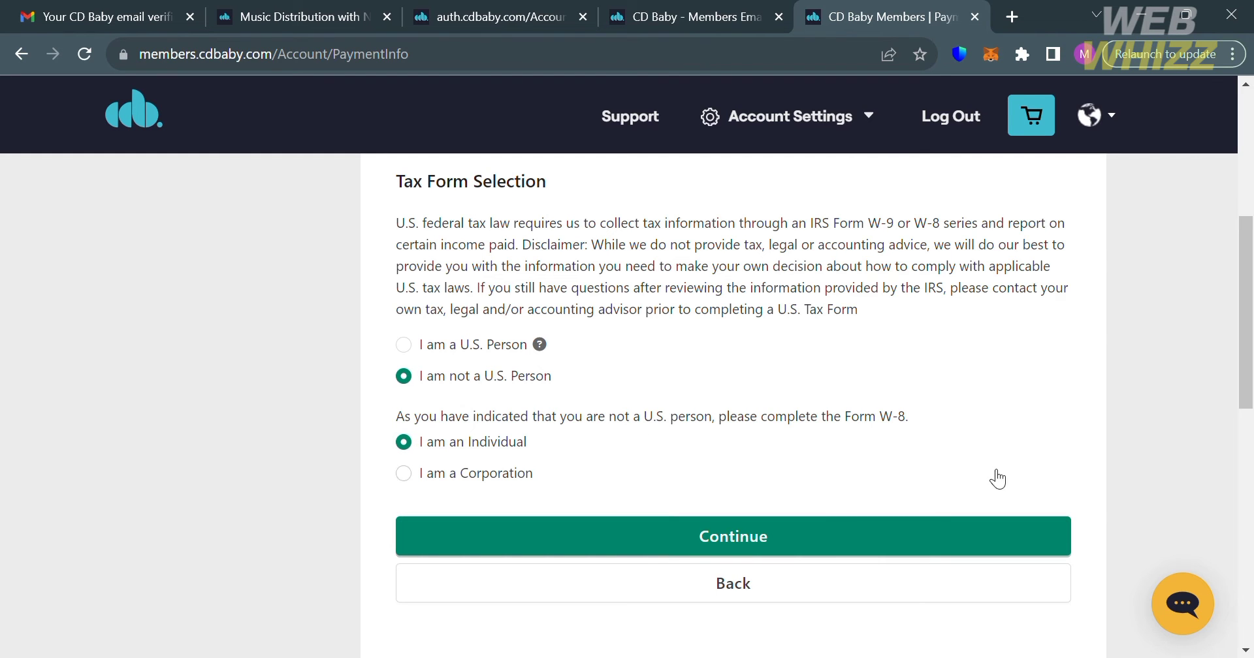
# Step: Proceed to the W-8BEN form and tick both certification checkboxes
pyautogui.click(900, 522)
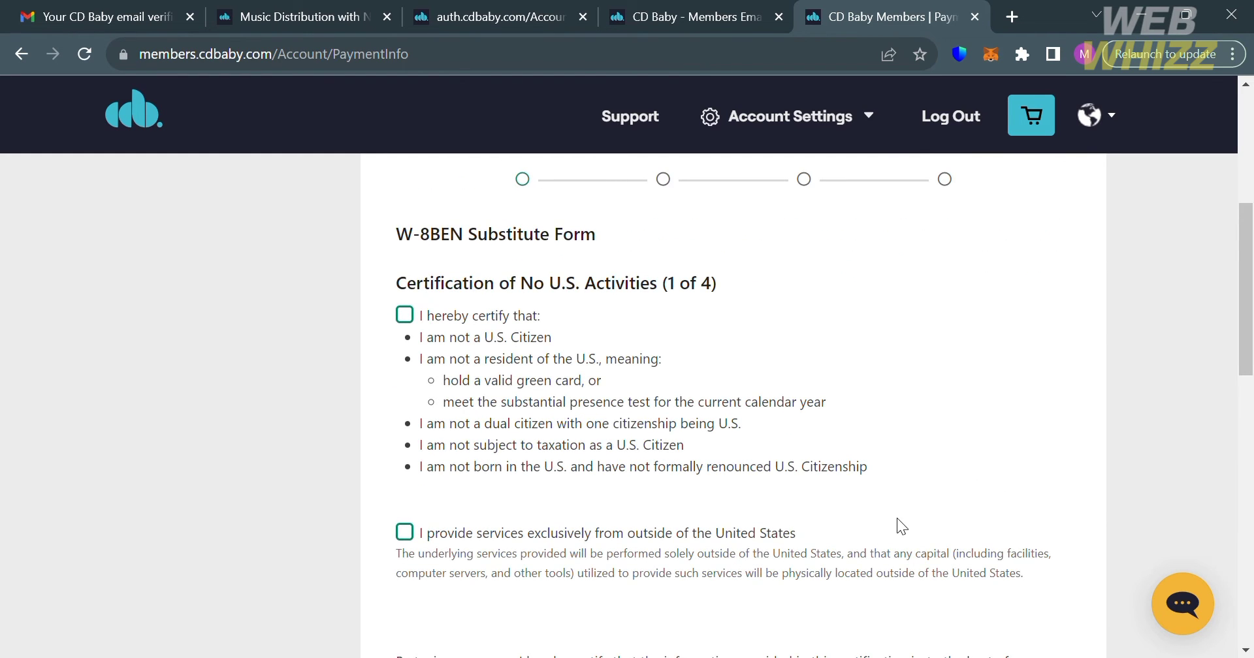
pyautogui.scroll(1, 896, 519)
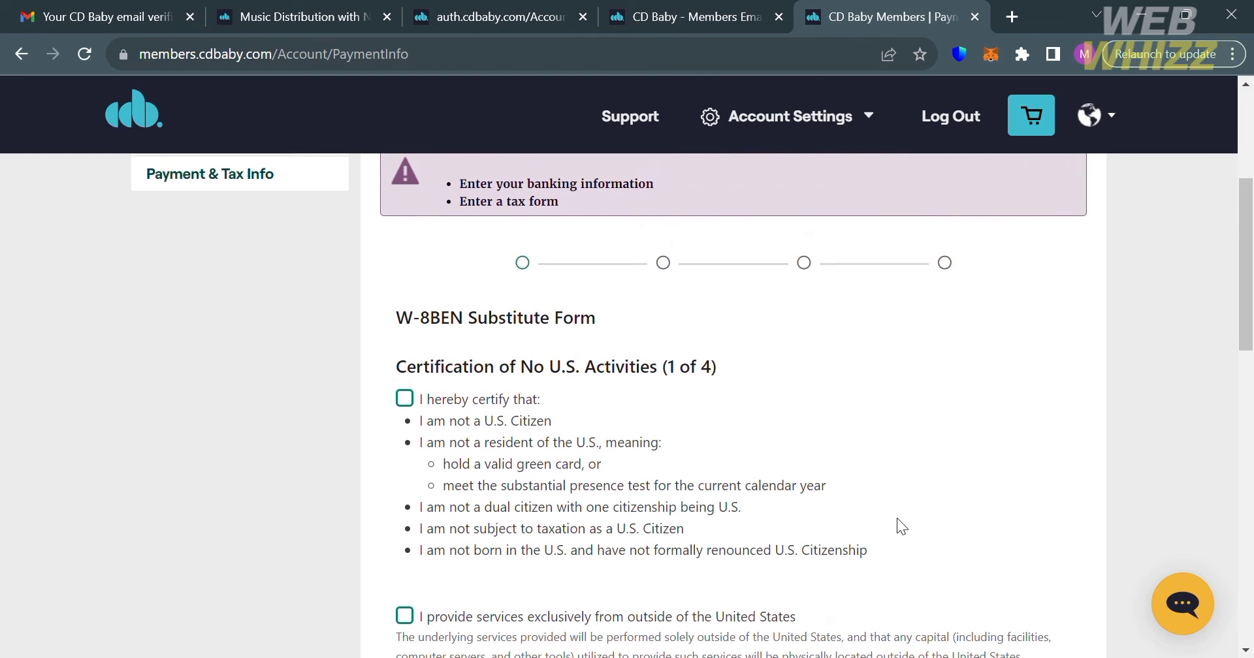
pyautogui.scroll(-1, 814, 510)
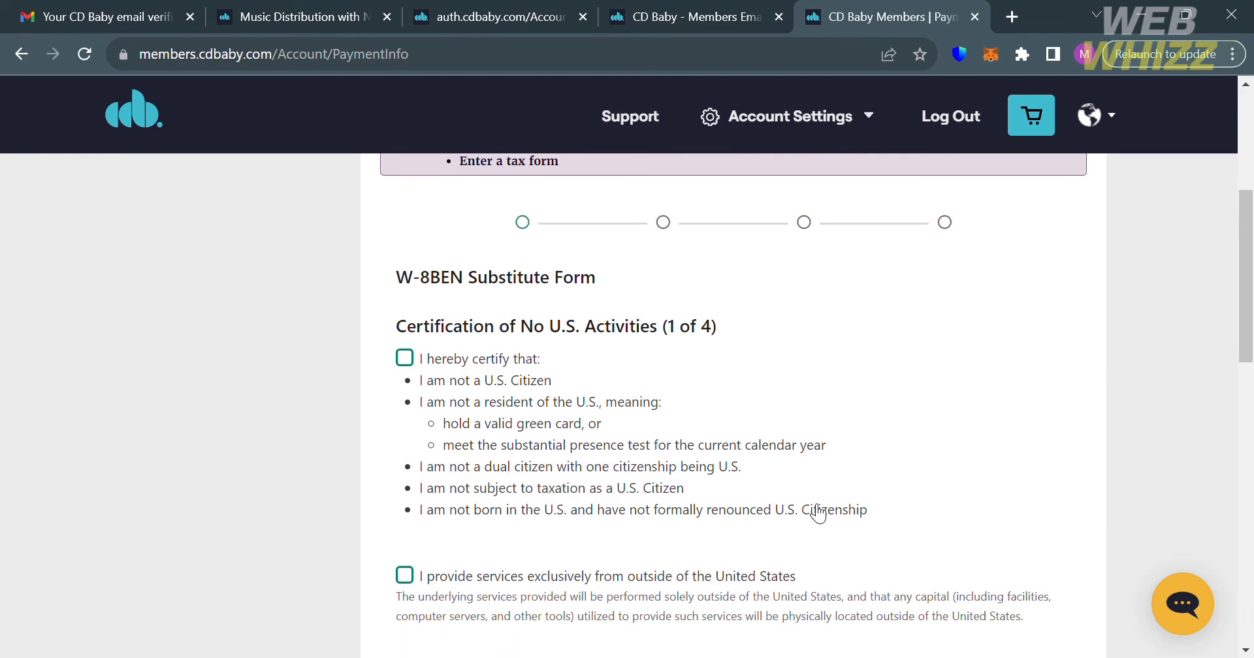
pyautogui.scroll(1, 818, 514)
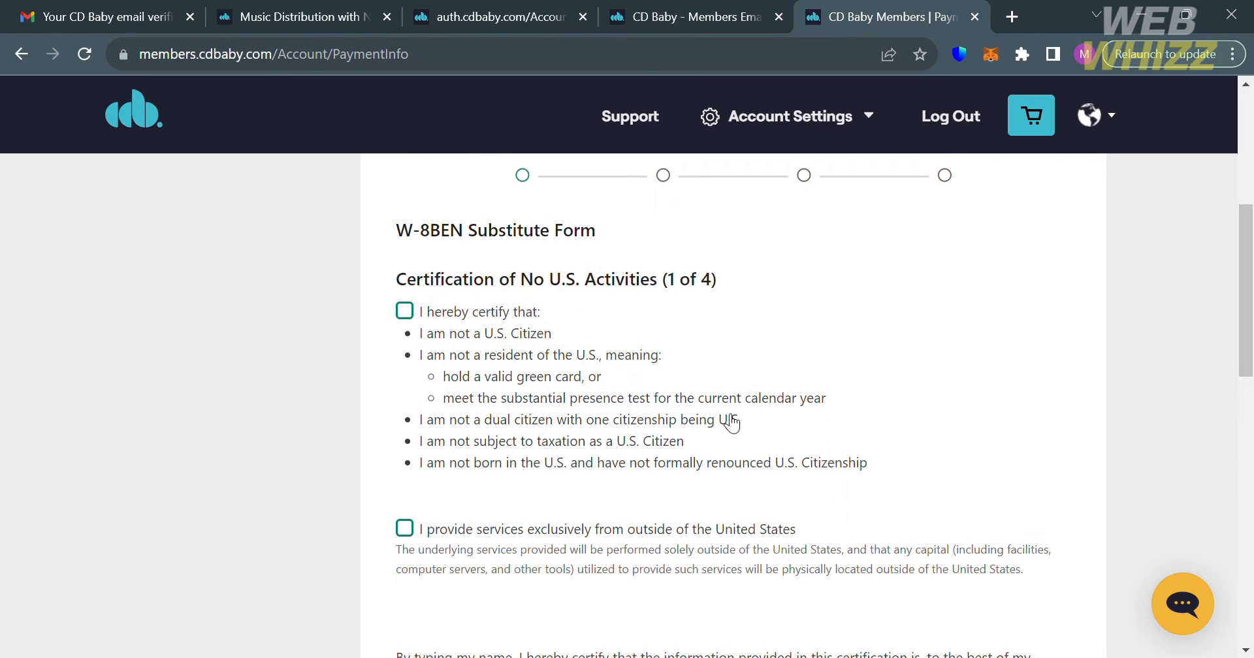
pyautogui.scroll(-1, 730, 421)
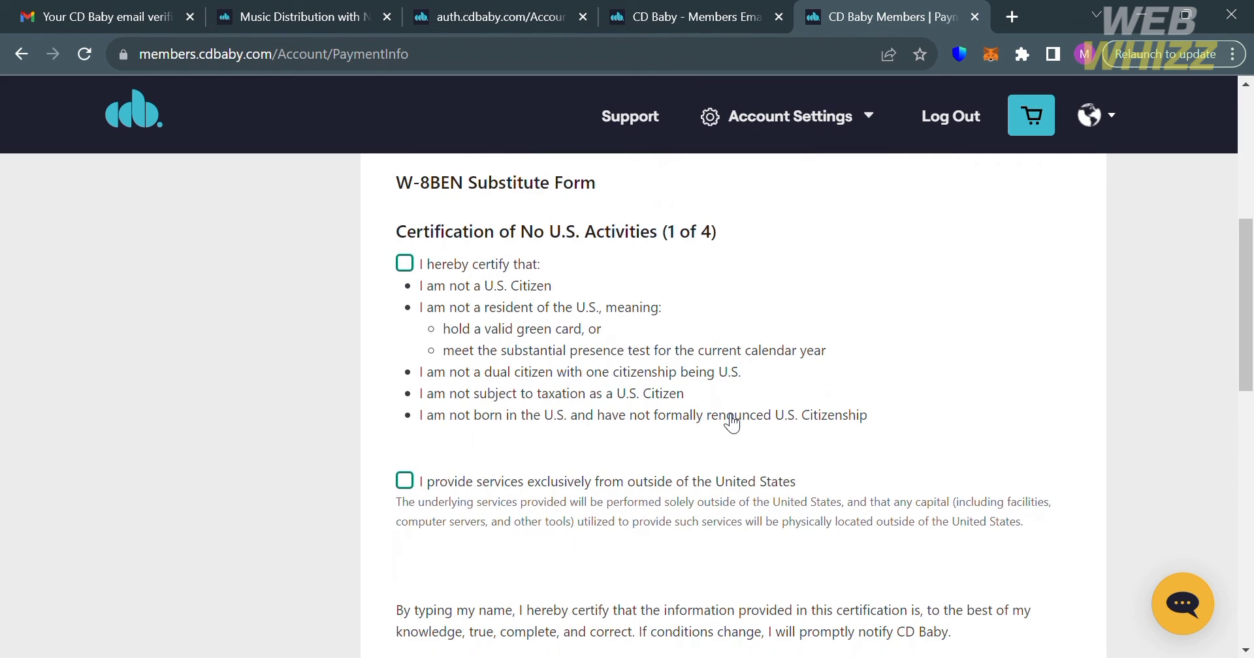
pyautogui.click(406, 265)
pyautogui.click(406, 487)
pyautogui.scroll(-4, 410, 495)
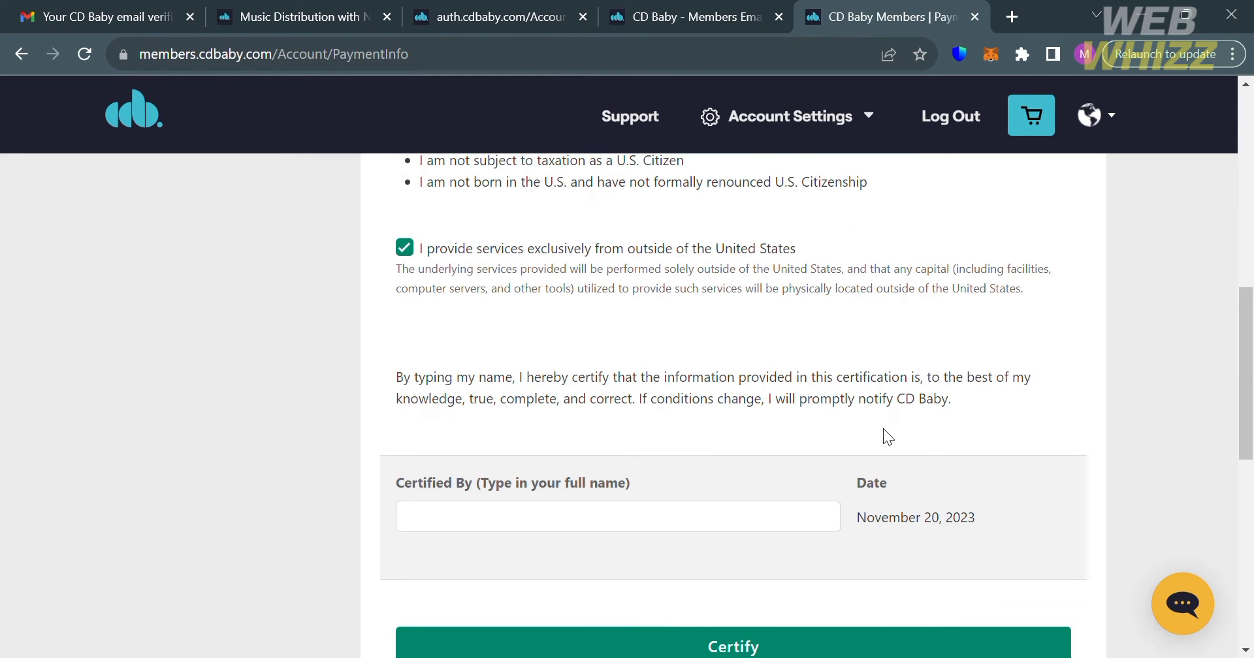
pyautogui.scroll(-2, 886, 437)
# Step: Sign the certification by entering your full name in Certified By and certify it
pyautogui.click(768, 415)
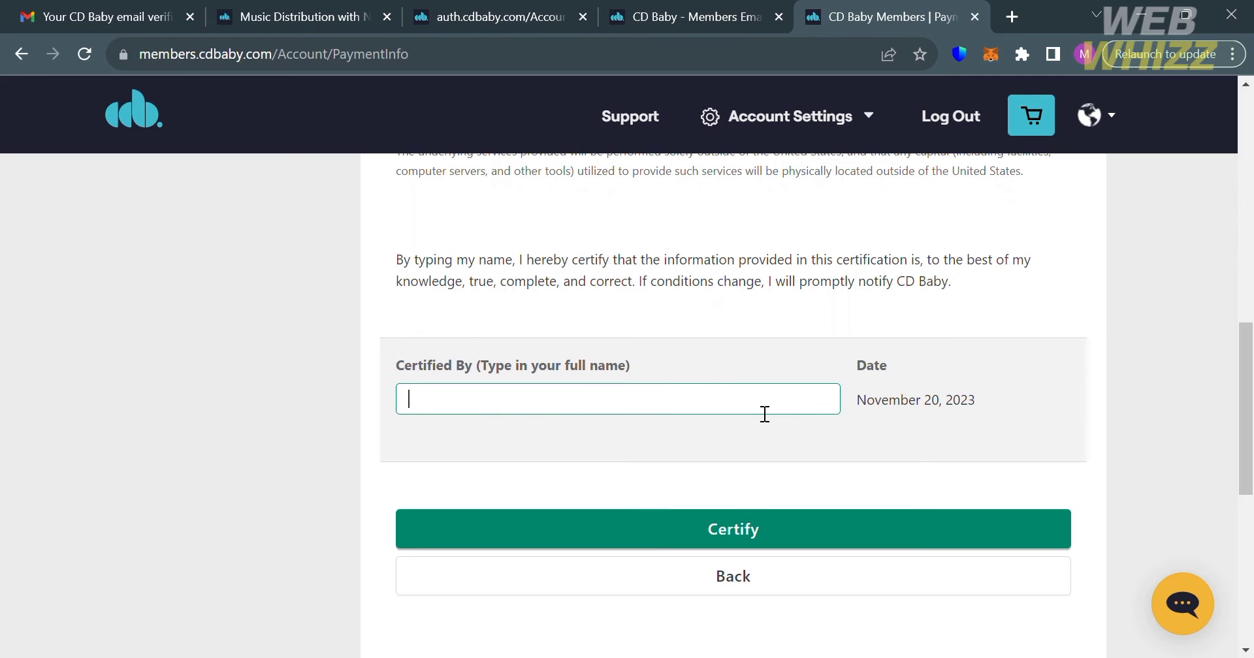
pyautogui.scroll(-5, 765, 414)
pyautogui.click(826, 197)
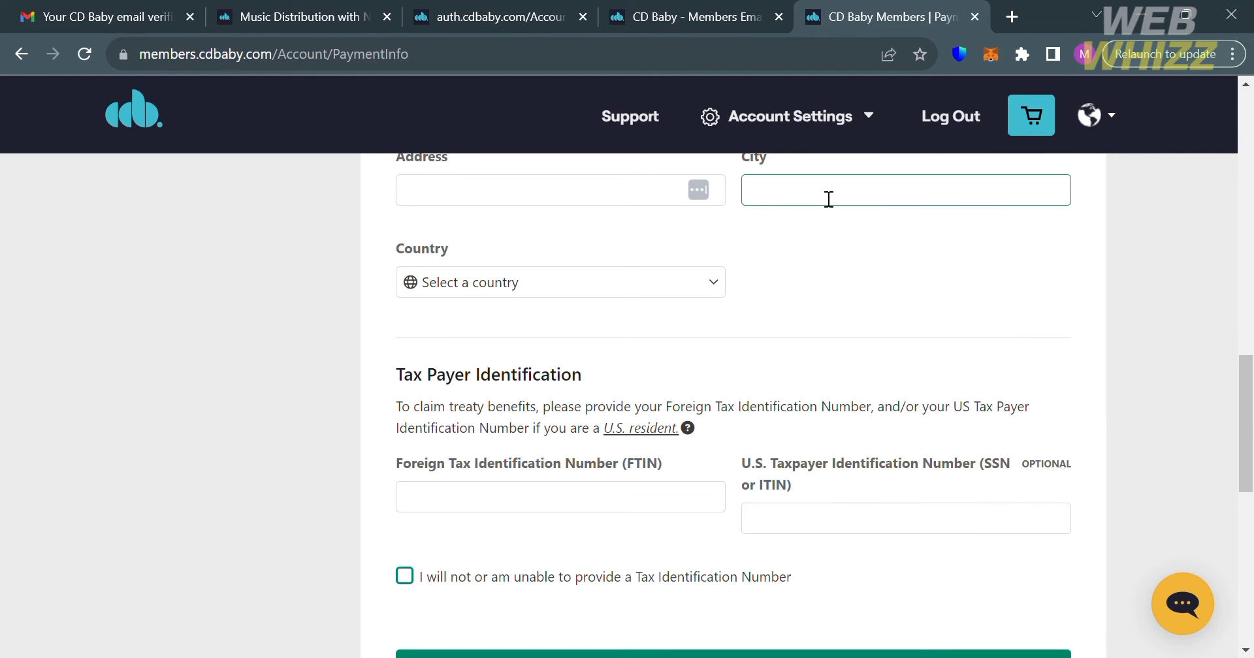
pyautogui.scroll(8, 848, 349)
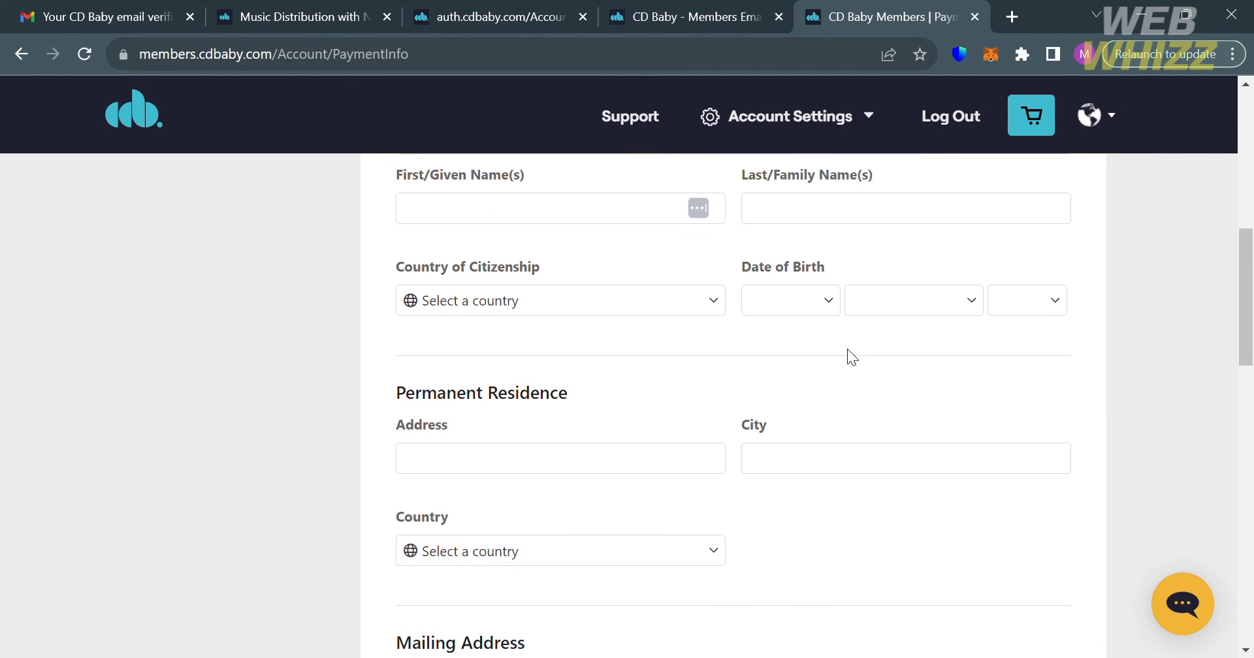
# Step: Enter the beneficial owner's name, citizenship, birth date and residence, with mailing address same as permanent residence
pyautogui.scroll(5, 848, 351)
pyautogui.scroll(-3, 848, 350)
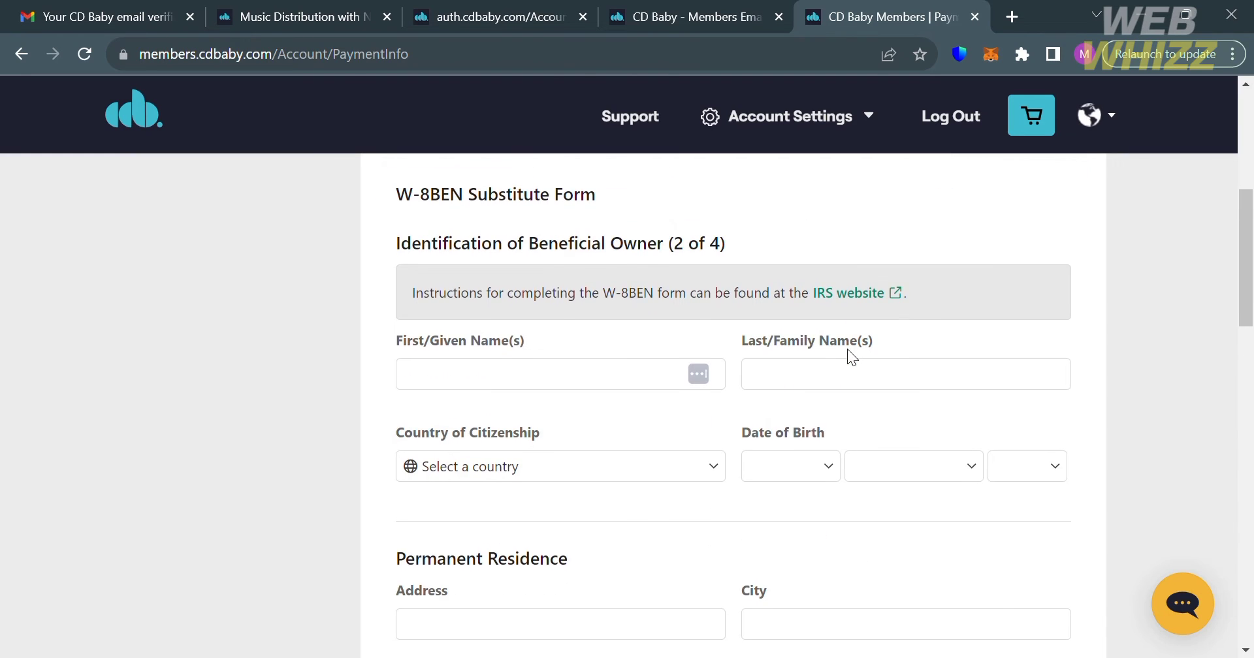
pyautogui.click(587, 381)
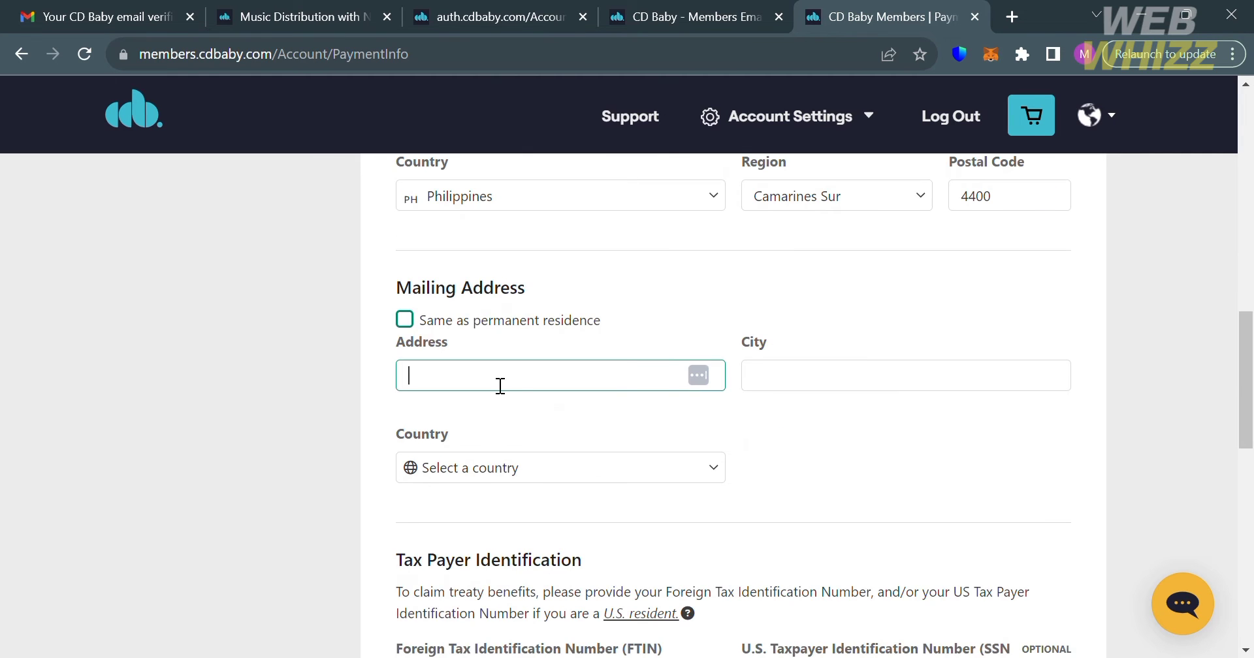
pyautogui.click(585, 439)
pyautogui.hotkey('ctrl', 'a')
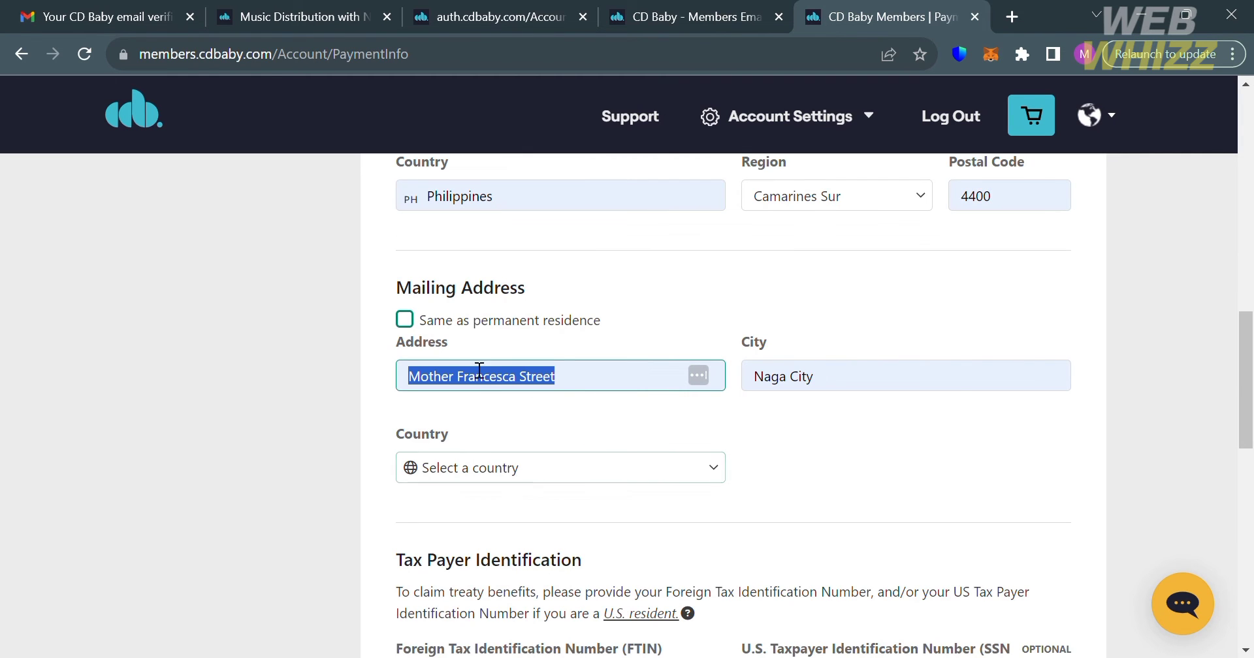
pyautogui.click(420, 325)
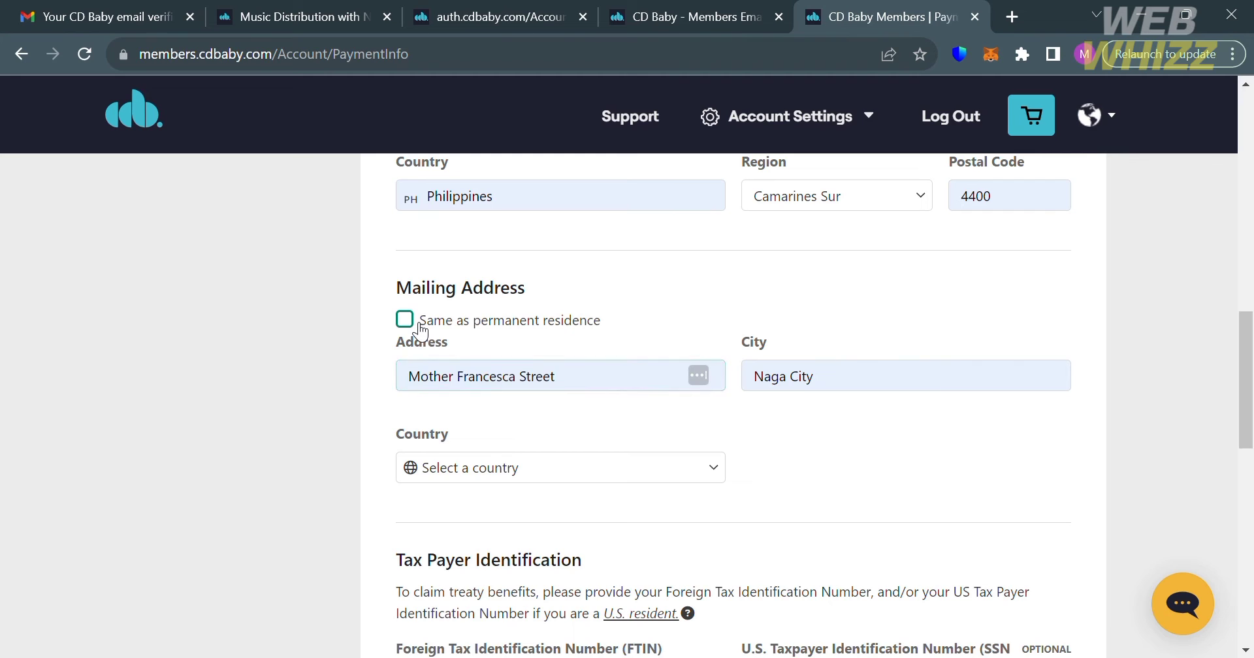
pyautogui.scroll(-5, 420, 329)
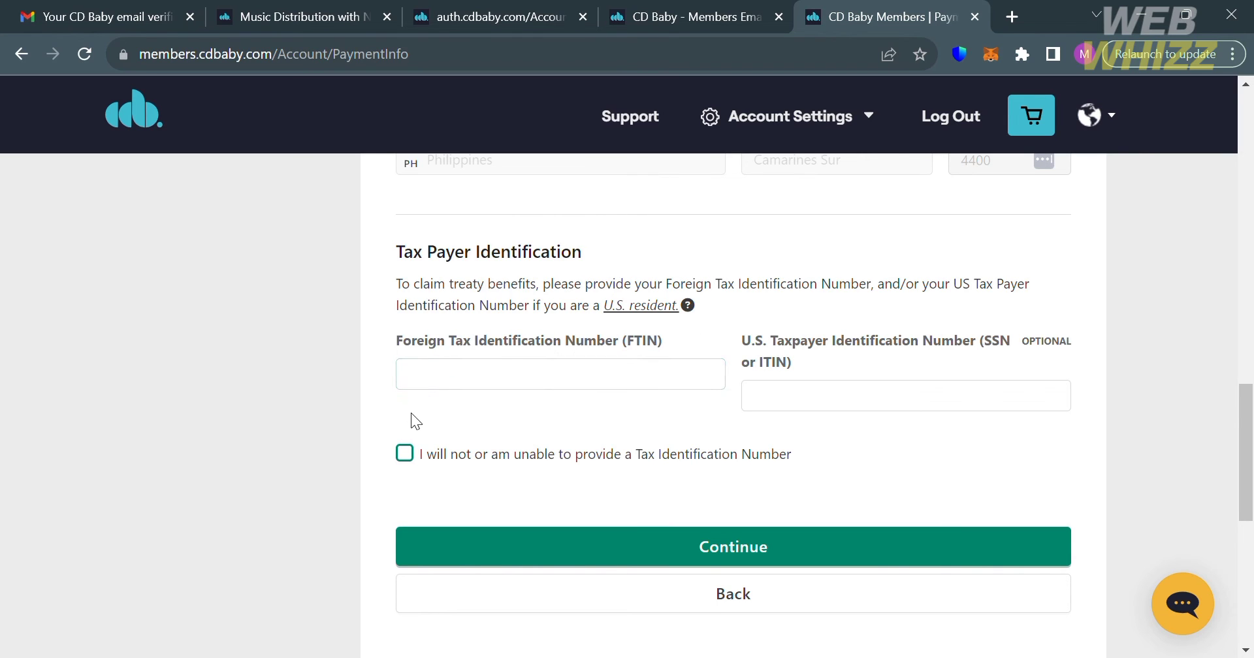
# Step: Opt not to provide a Tax Identification Number and accept the 30% withholding and treaty notices
pyautogui.click(408, 459)
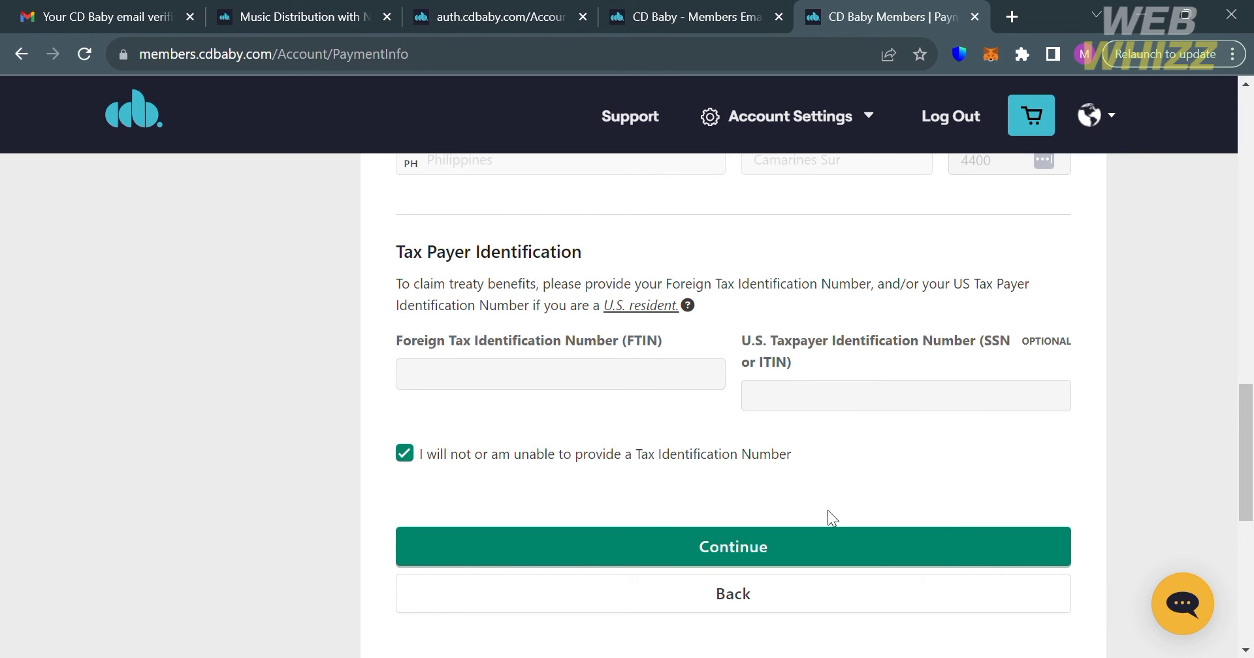
pyautogui.click(860, 551)
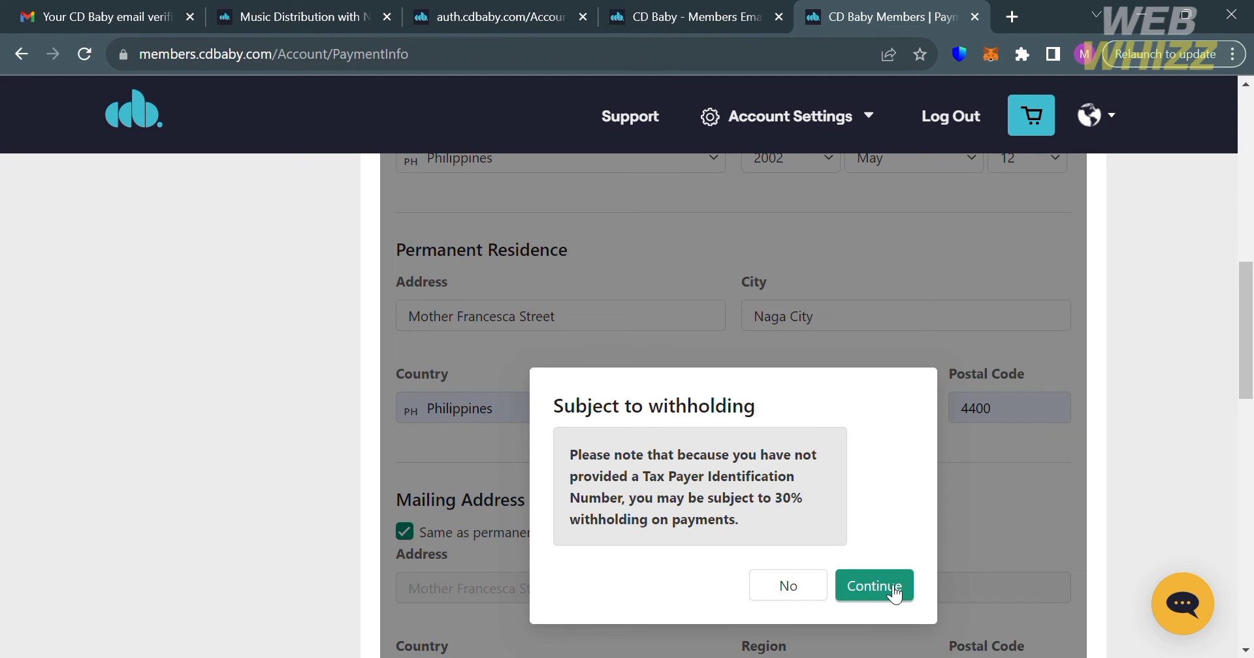
pyautogui.click(895, 587)
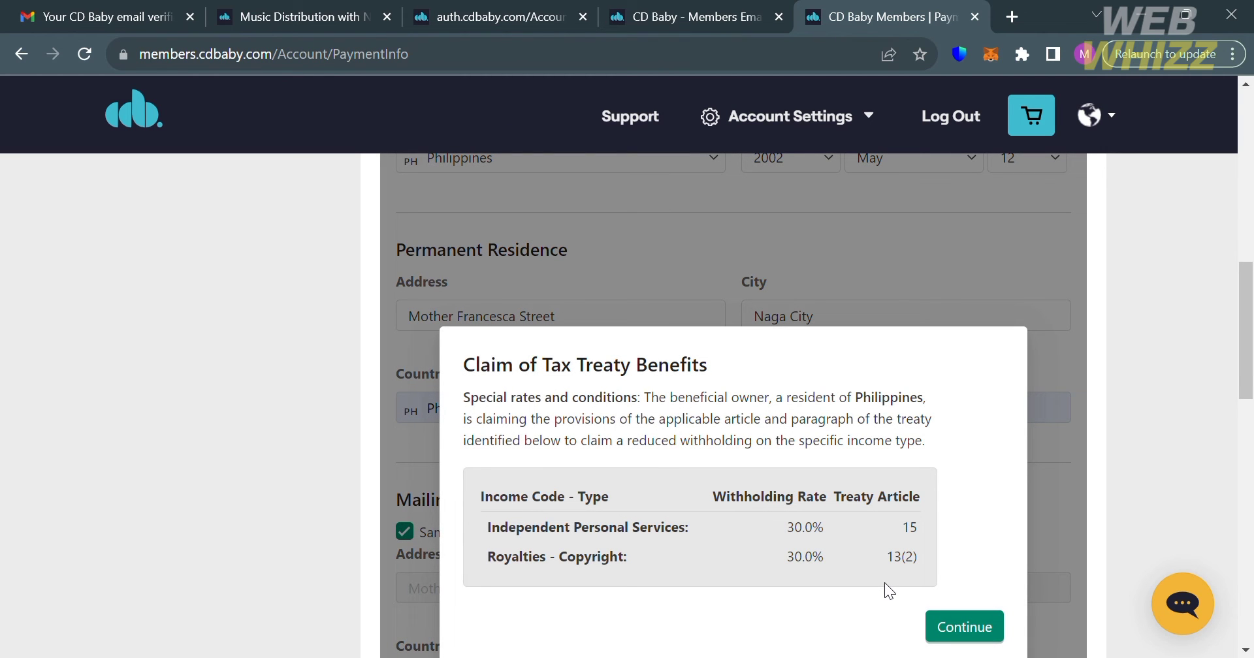
pyautogui.click(963, 627)
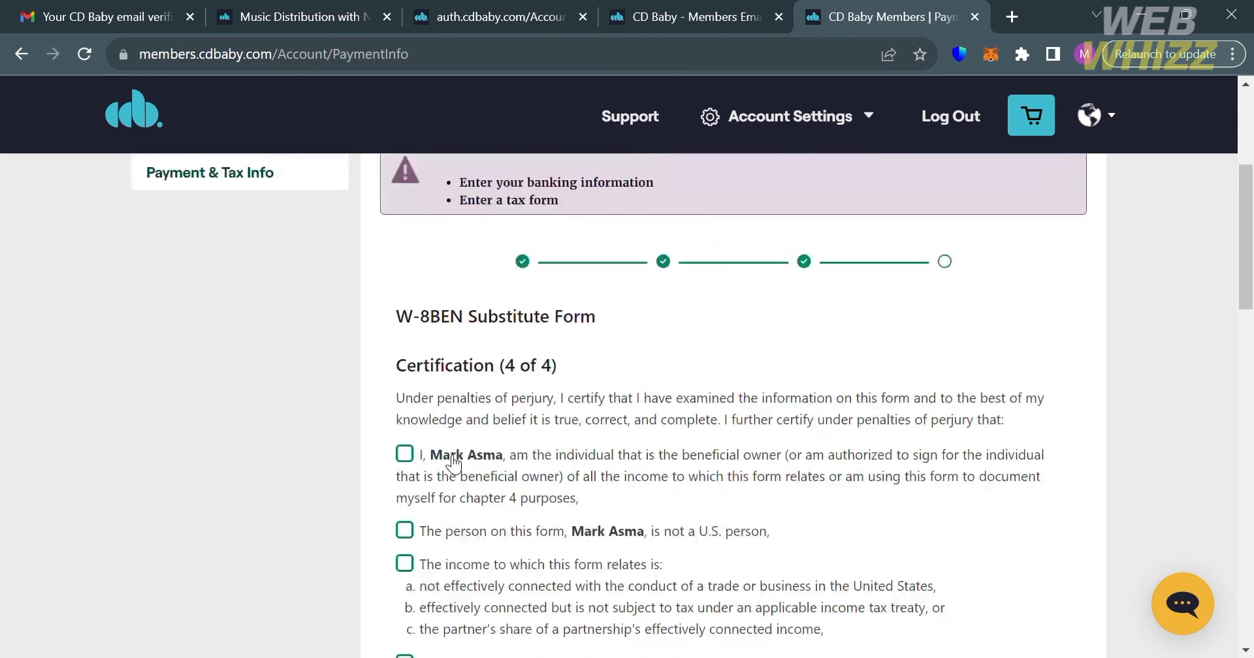
# Step: Tick all five W-8BEN certification statements, from beneficial owner through the broker transactions exemption
pyautogui.click(409, 475)
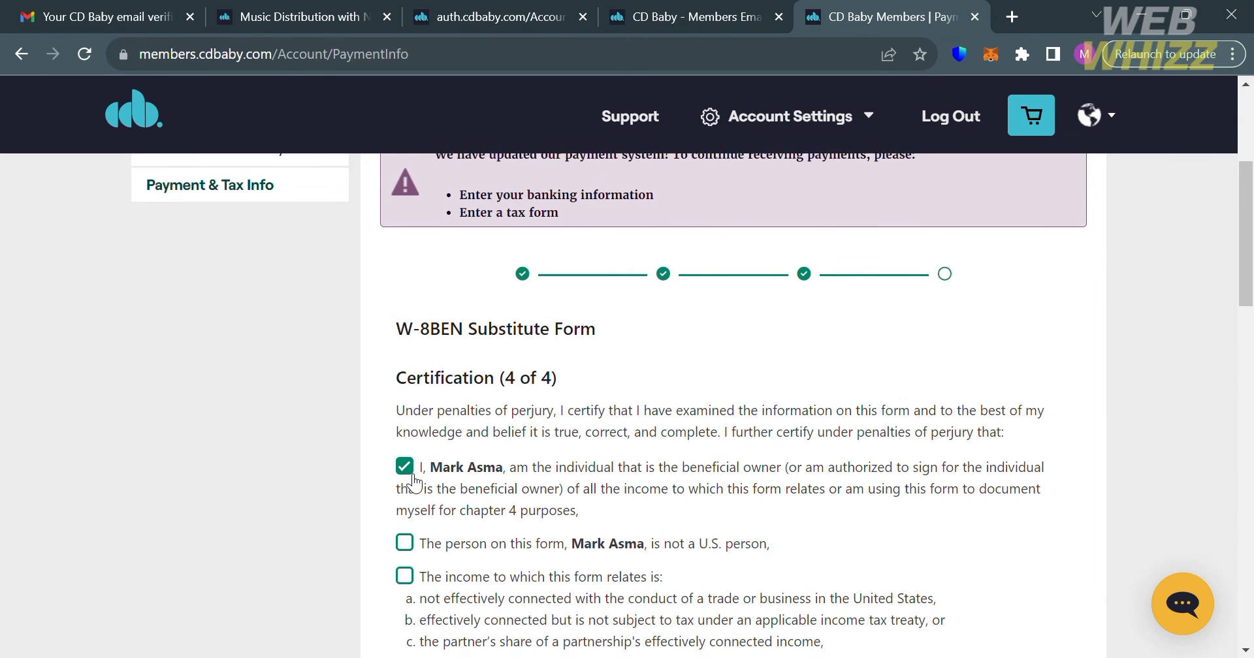
pyautogui.scroll(-1, 414, 481)
pyautogui.scroll(-1, 414, 484)
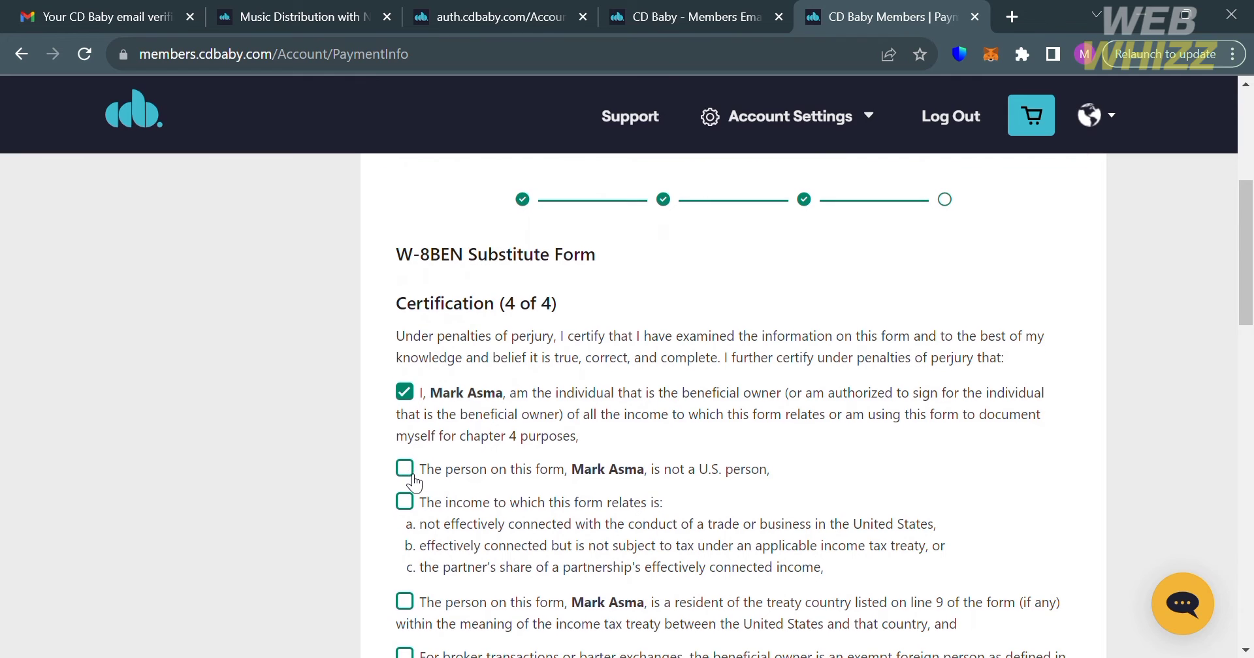
pyautogui.click(413, 478)
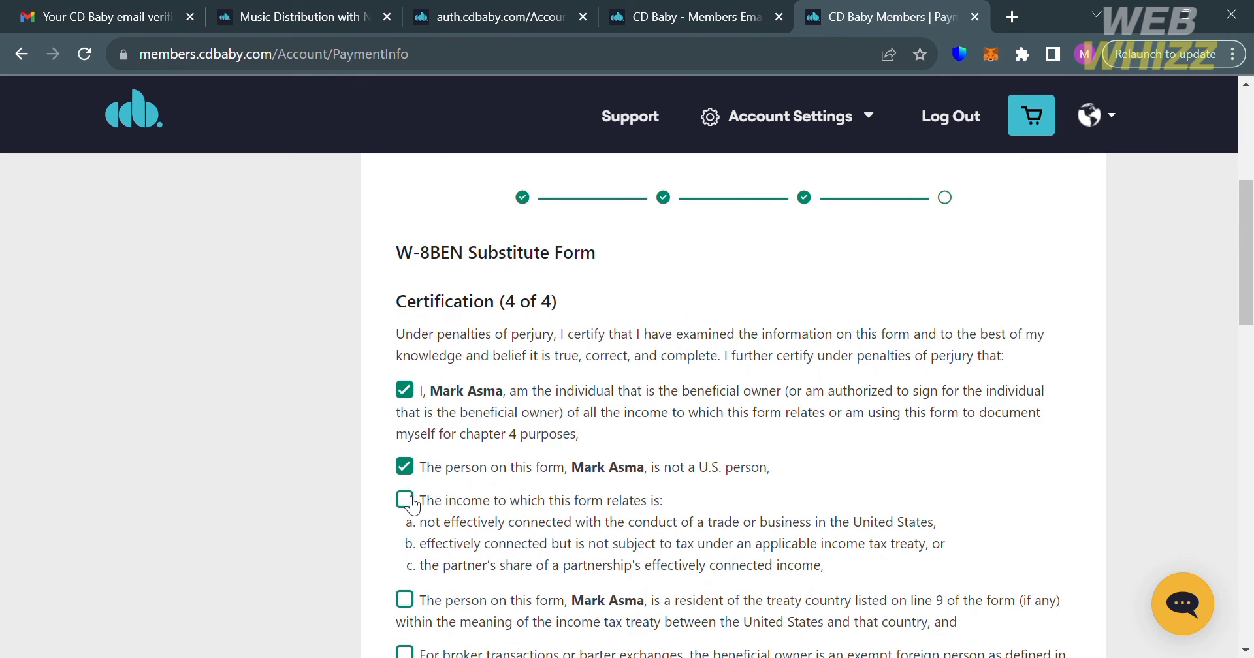
pyautogui.click(410, 502)
pyautogui.scroll(-3, 416, 504)
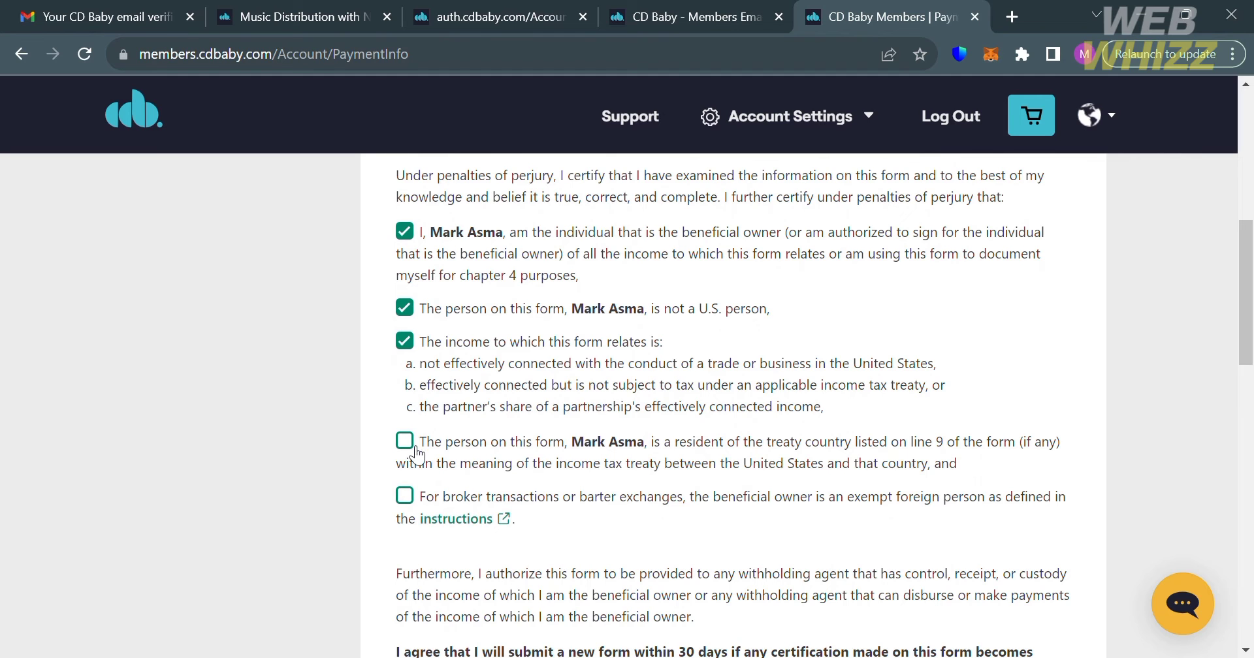
pyautogui.click(412, 457)
pyautogui.click(405, 496)
pyautogui.scroll(-3, 415, 511)
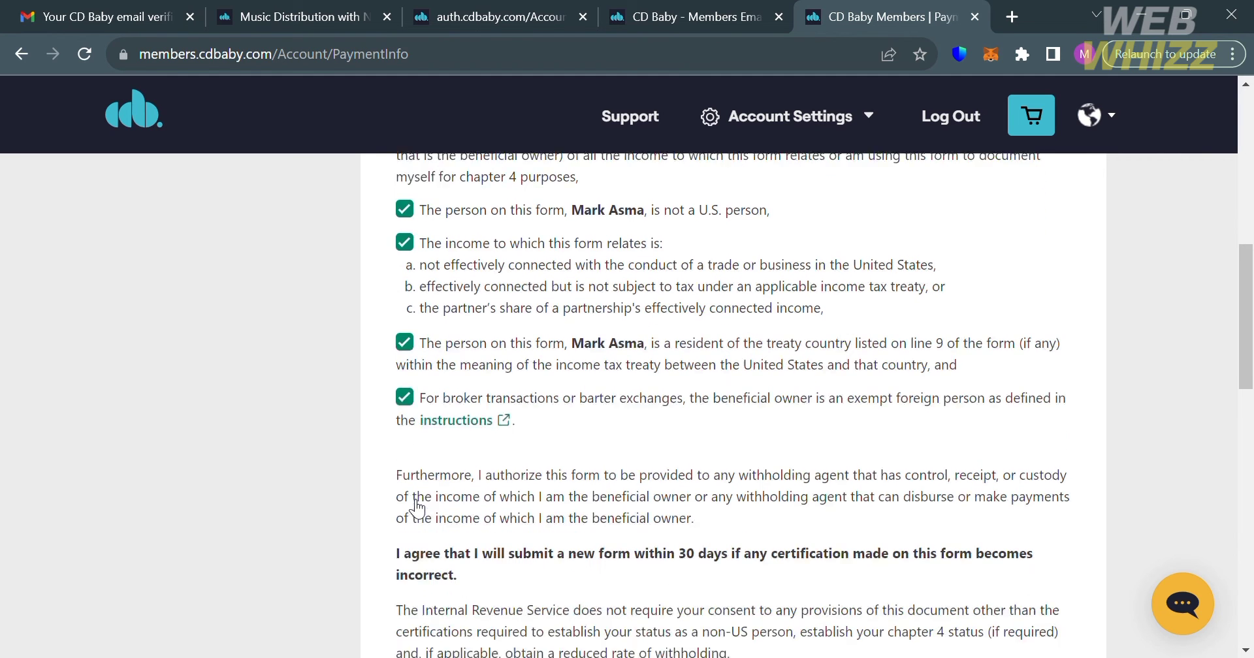
pyautogui.scroll(-5, 470, 507)
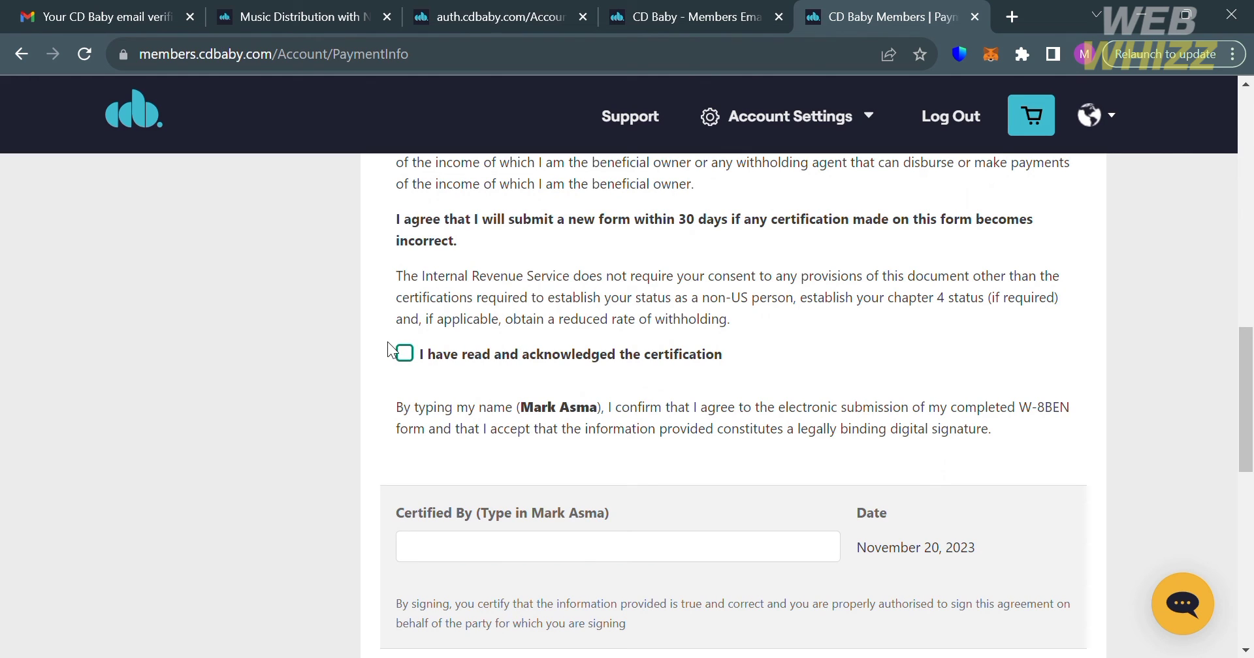
# Step: Acknowledge reading the certification and enter the account holder's full name as Certified By
pyautogui.click(407, 354)
pyautogui.click(814, 560)
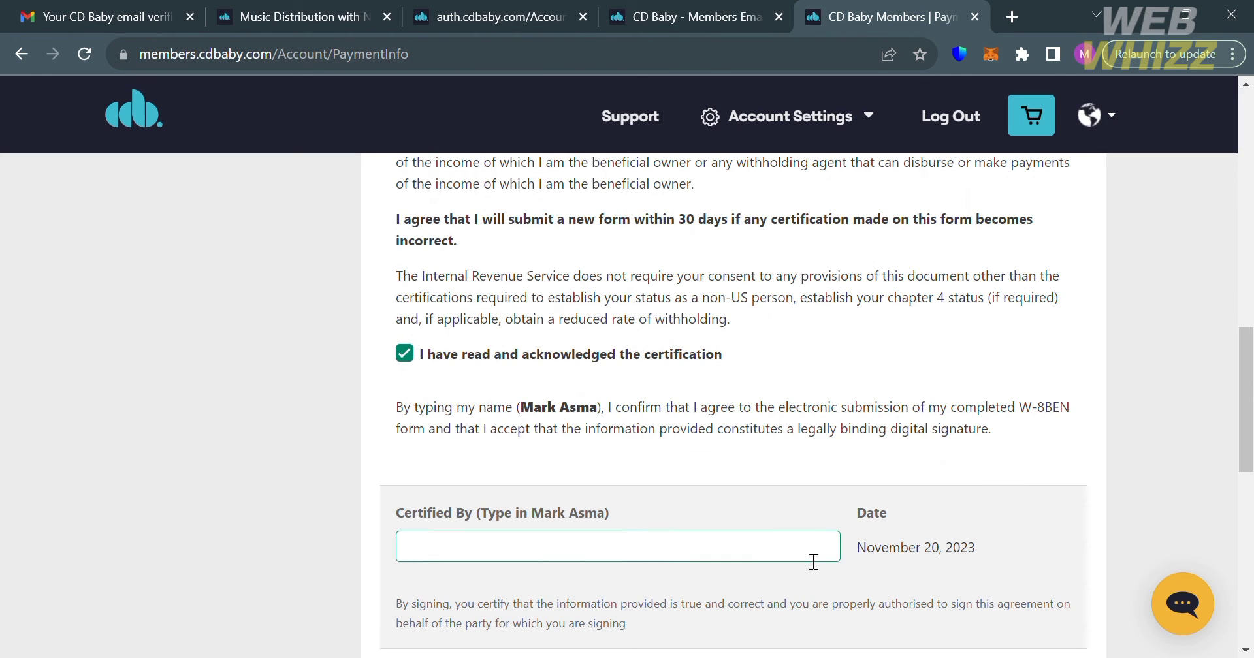
pyautogui.scroll(-8, 814, 562)
pyautogui.scroll(3, 967, 335)
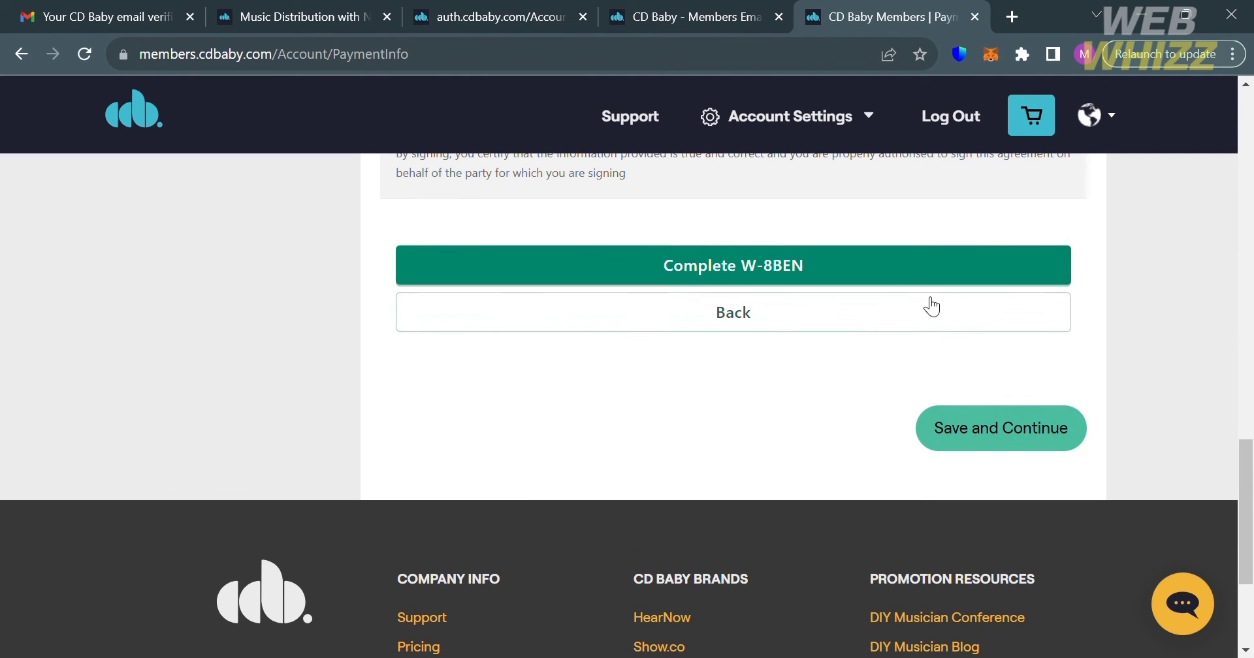
# Step: Submit the completed W-8BEN, confirm the submission, and dismiss the success message
pyautogui.click(890, 266)
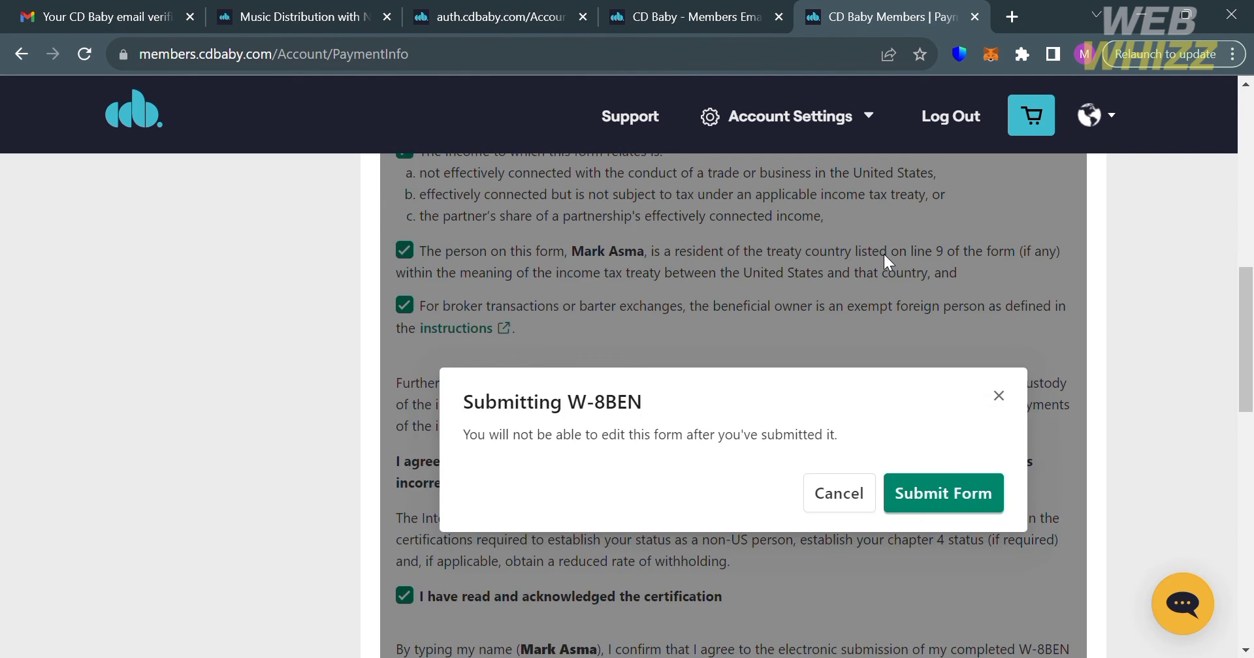
pyautogui.scroll(1, 886, 261)
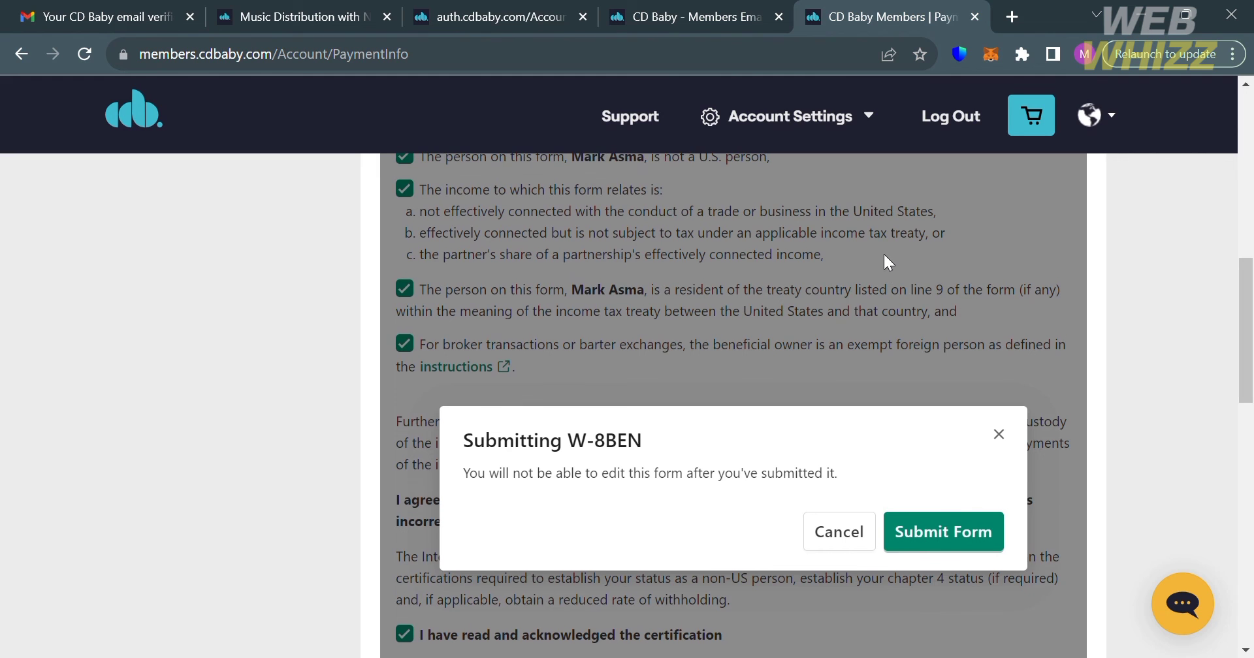
pyautogui.click(954, 528)
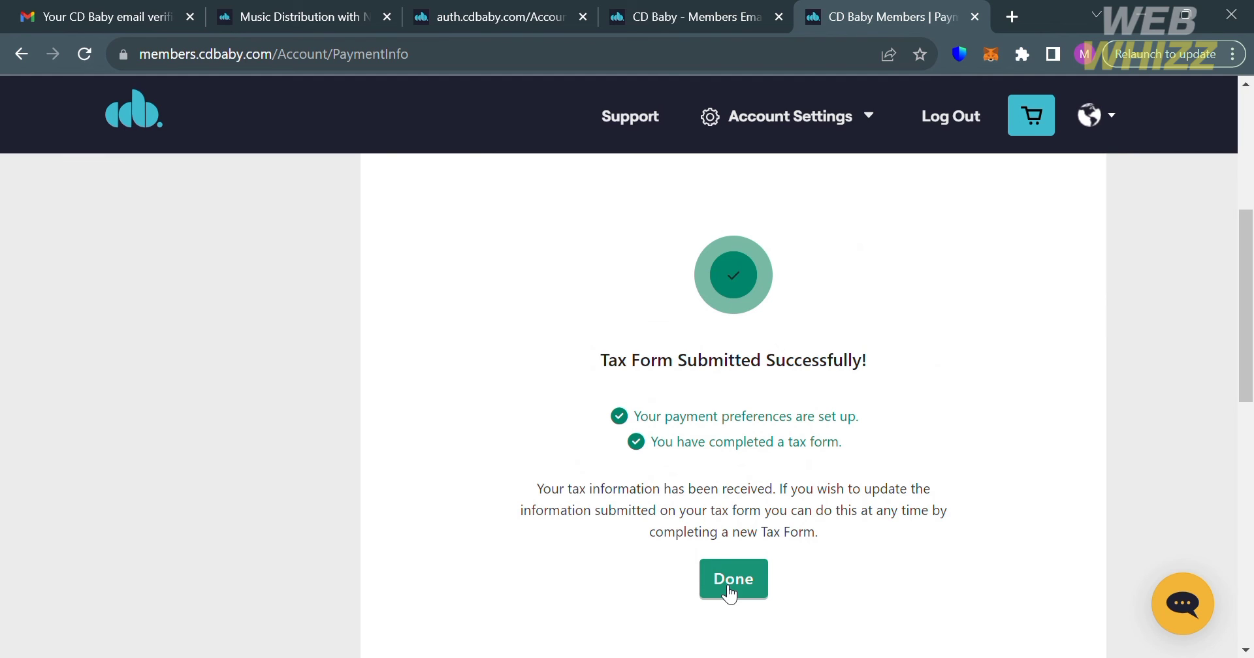
pyautogui.click(730, 587)
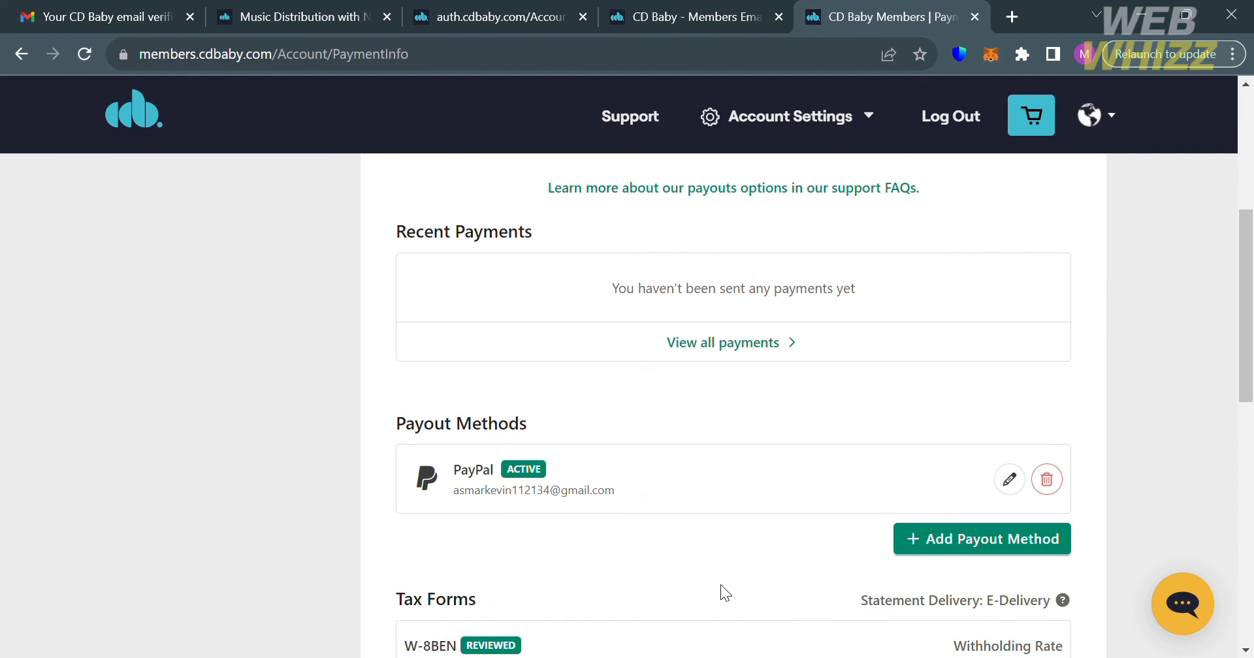
# Step: Save the payment and tax info to reach the Pay Point tab showing a $25.00 pay point
pyautogui.scroll(10, 721, 587)
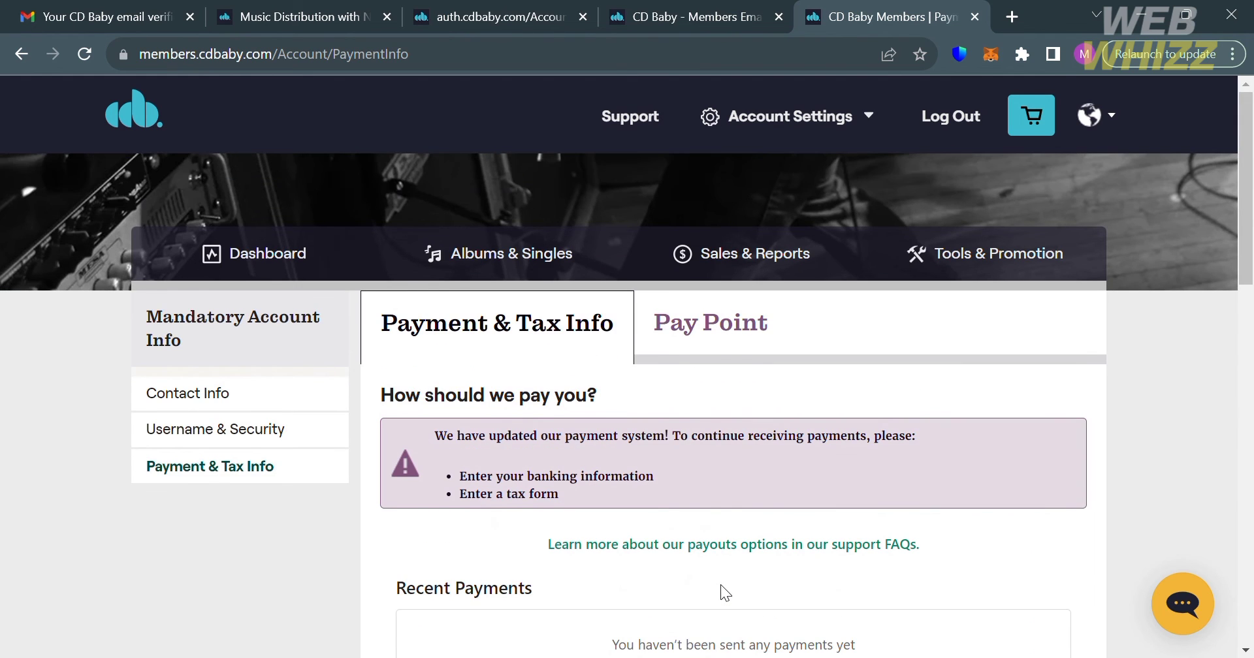
pyautogui.scroll(-5, 721, 587)
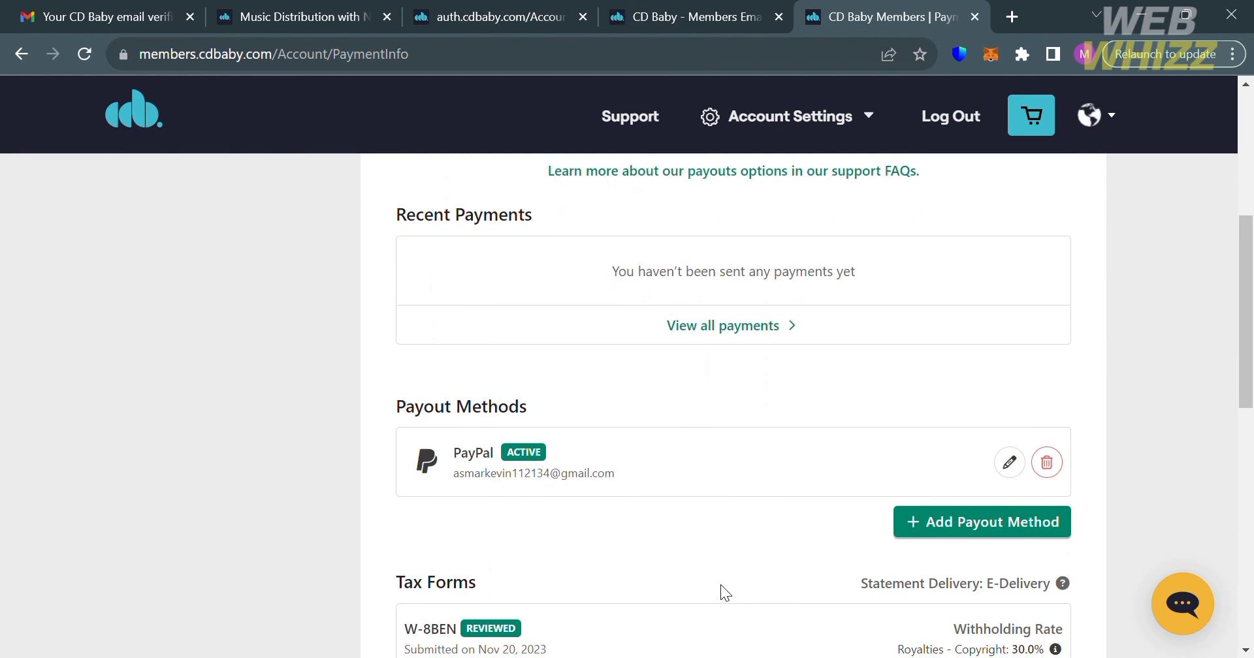
pyautogui.scroll(-5, 932, 317)
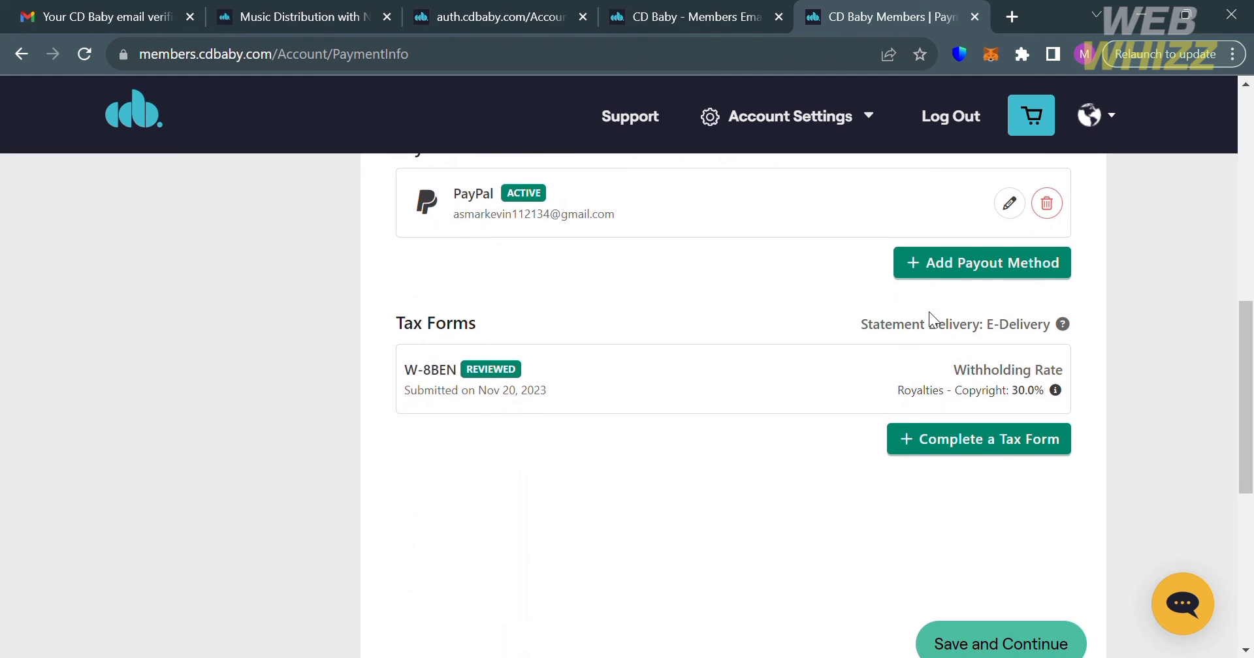
pyautogui.scroll(-1, 934, 320)
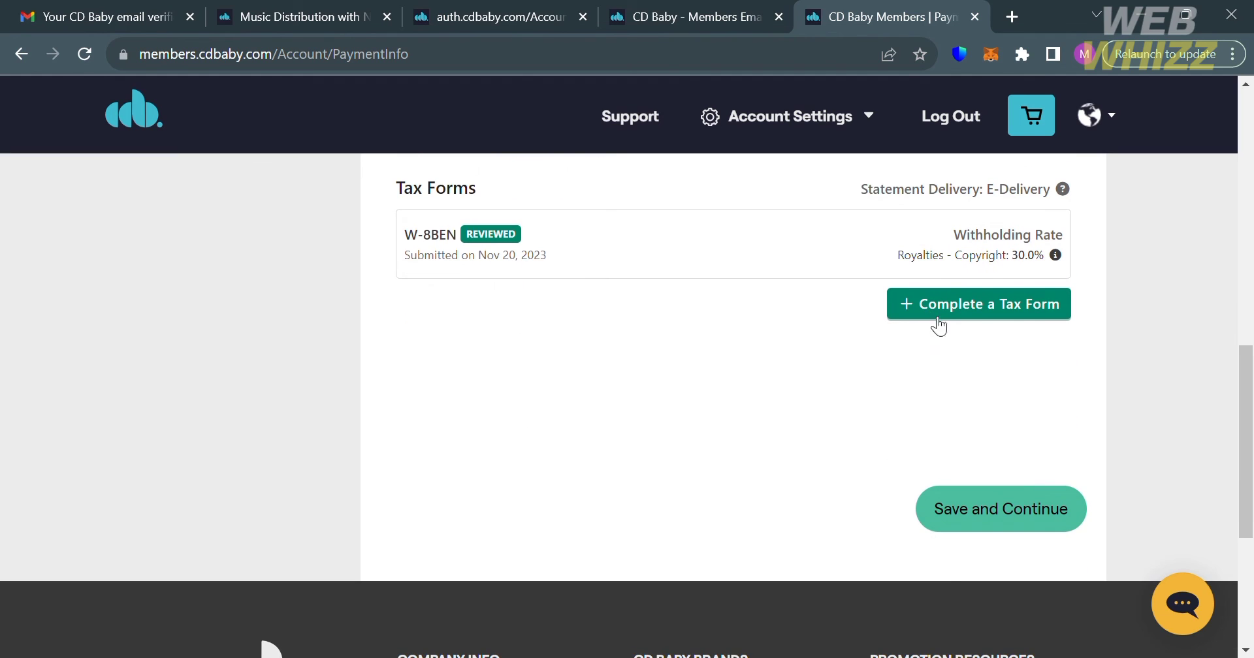
pyautogui.click(1037, 521)
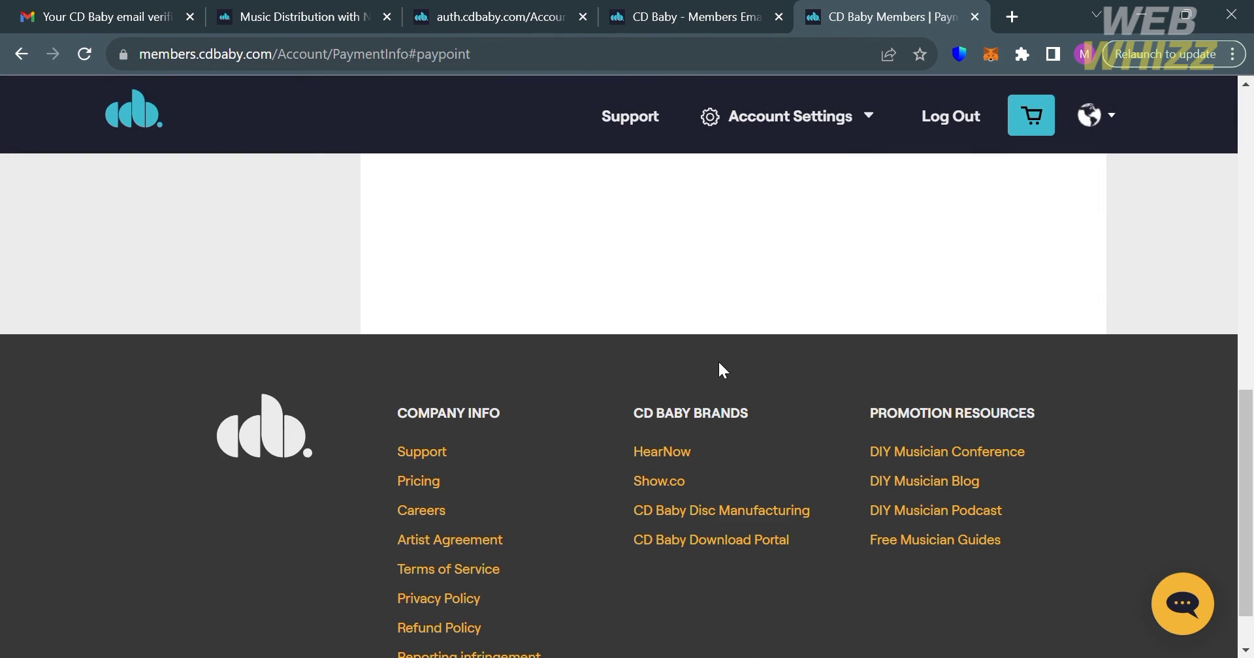
pyautogui.scroll(7, 699, 350)
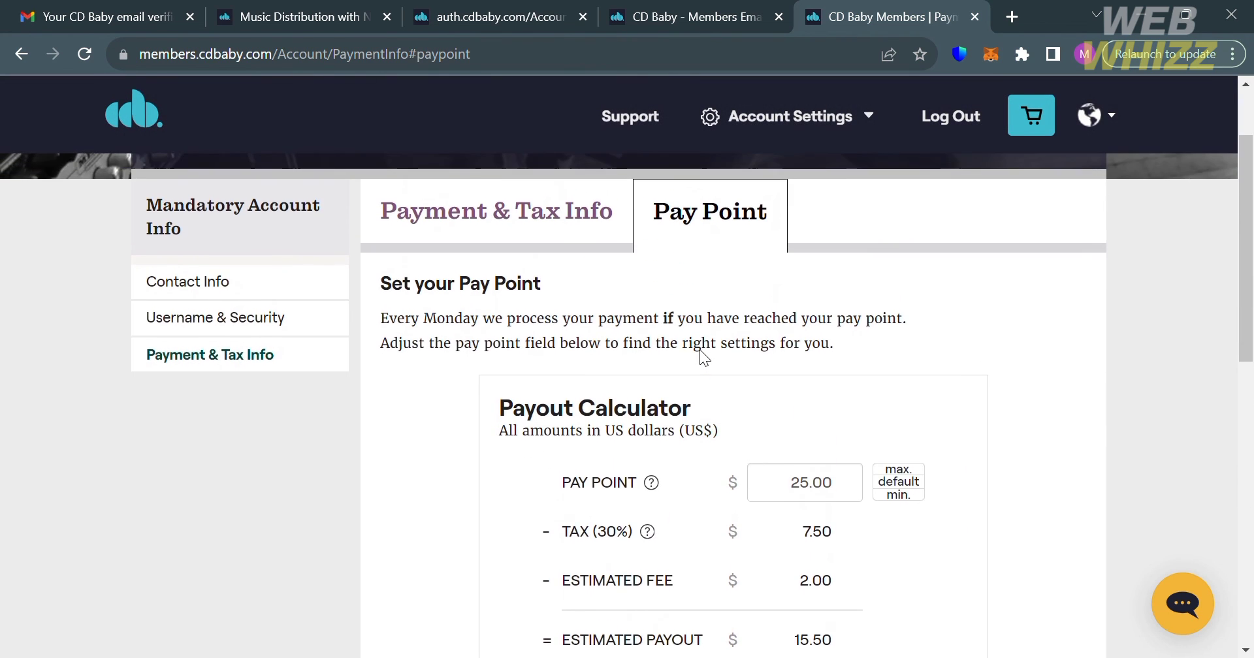
# Step: Return to the Account Dashboard and review its $0.00 balance and 71% setup progress
pyautogui.scroll(-1, 699, 350)
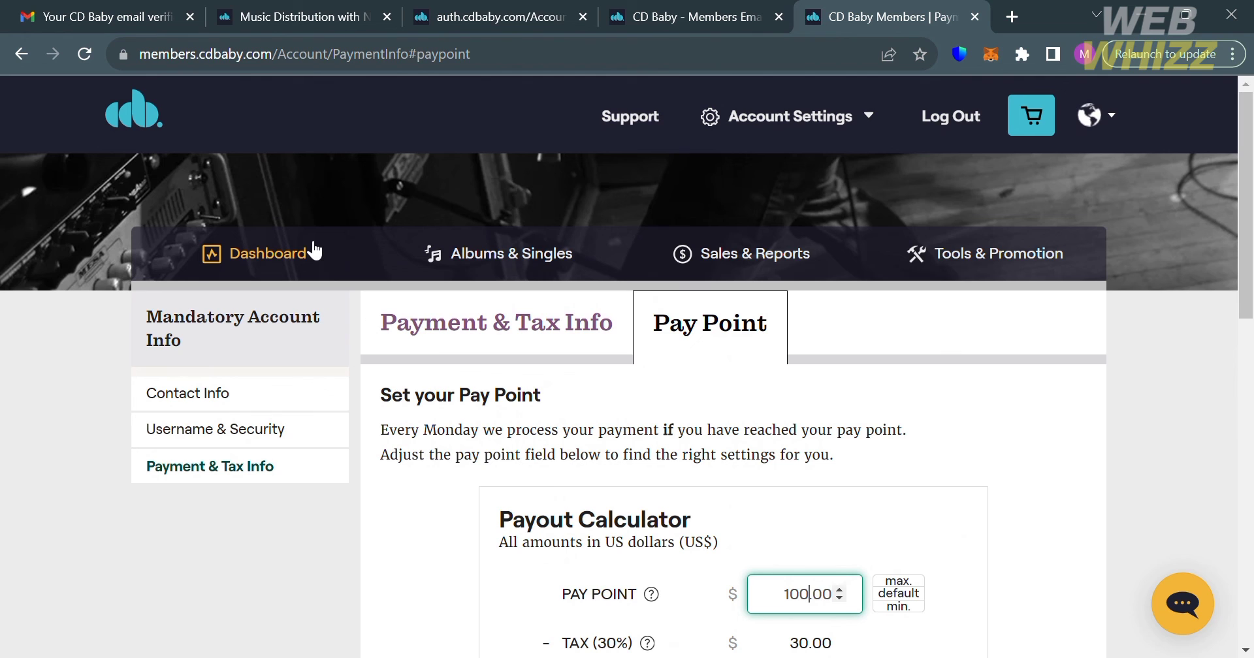
pyautogui.click(841, 137)
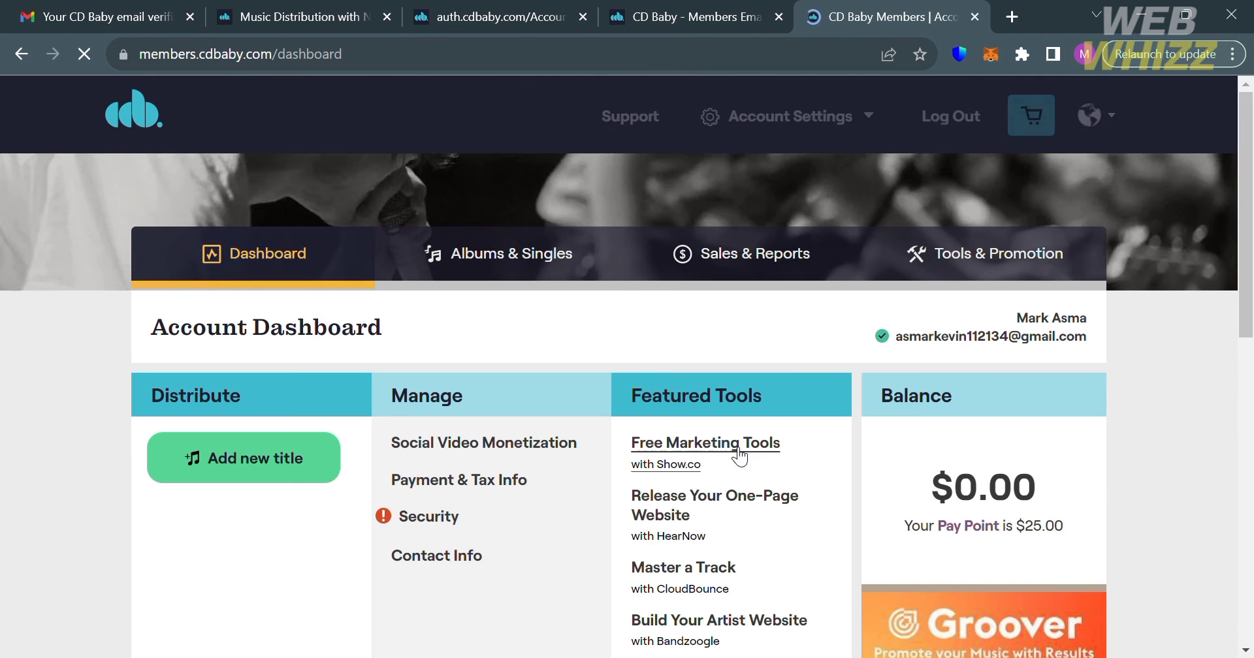
pyautogui.scroll(-7, 983, 509)
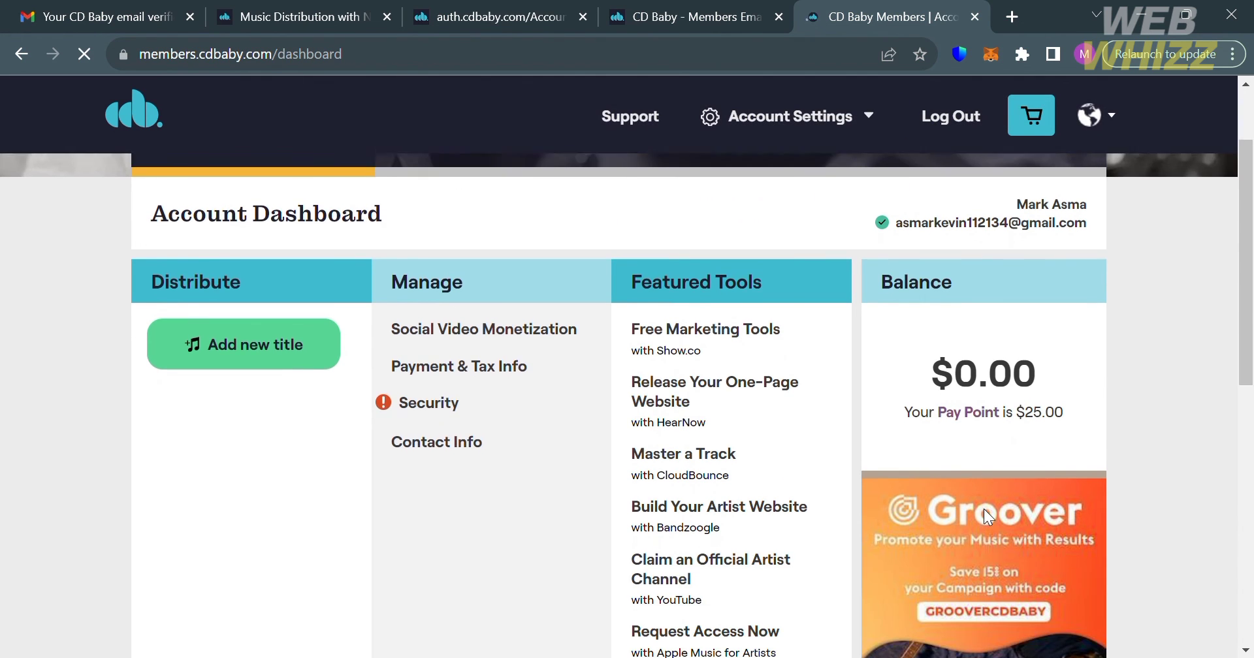
pyautogui.scroll(7, 992, 519)
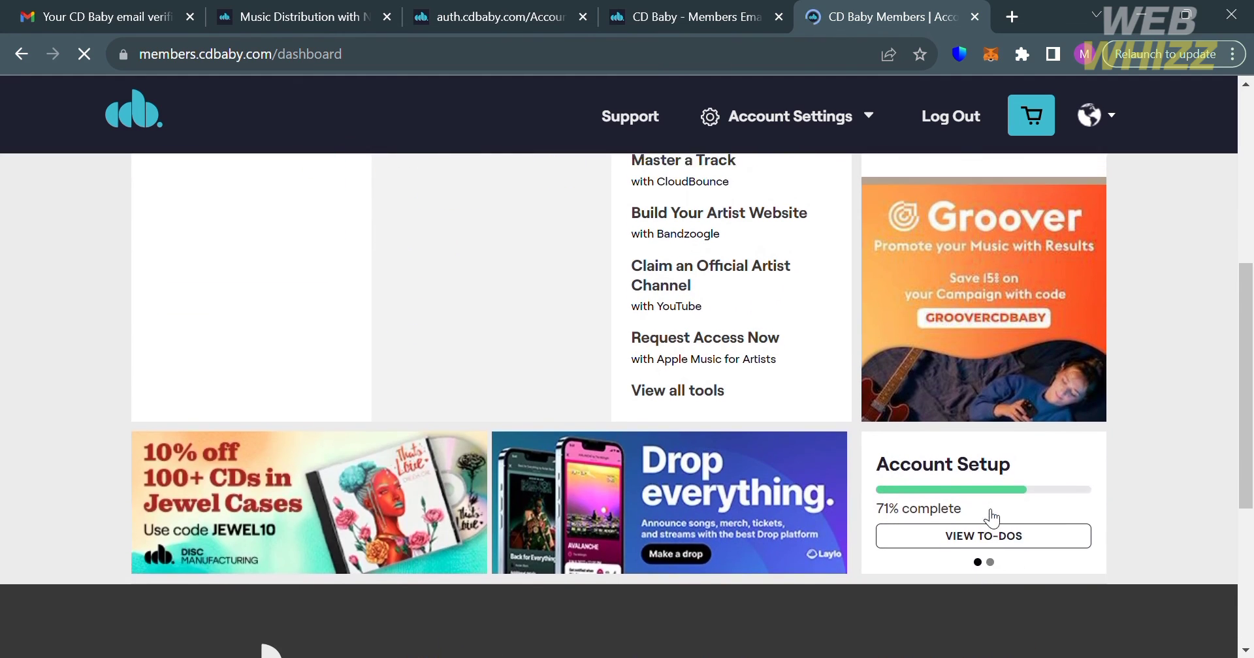